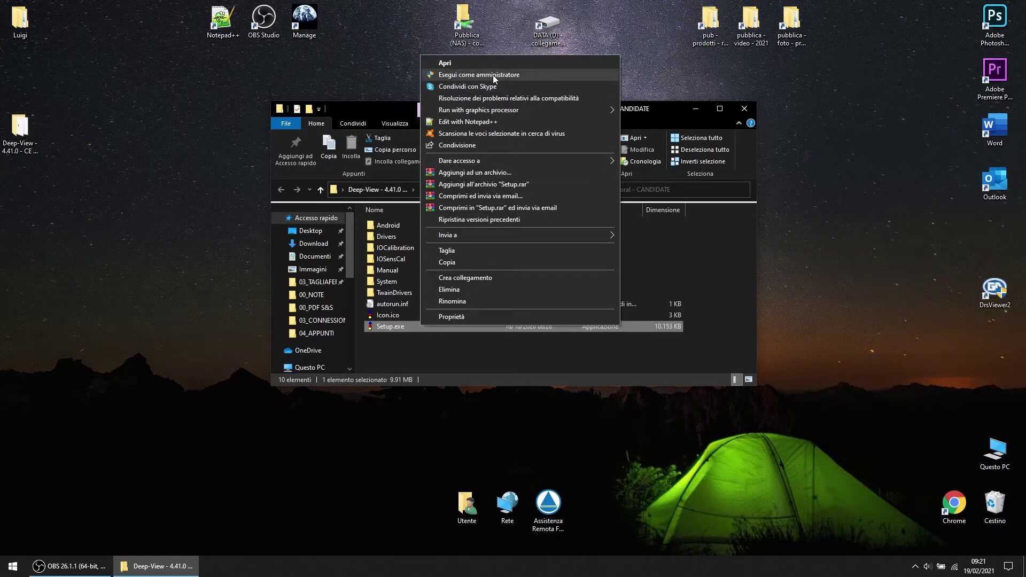
- Run Setup.exe from the Deep-View 4.41.0 folder as administrator
click(525, 73)
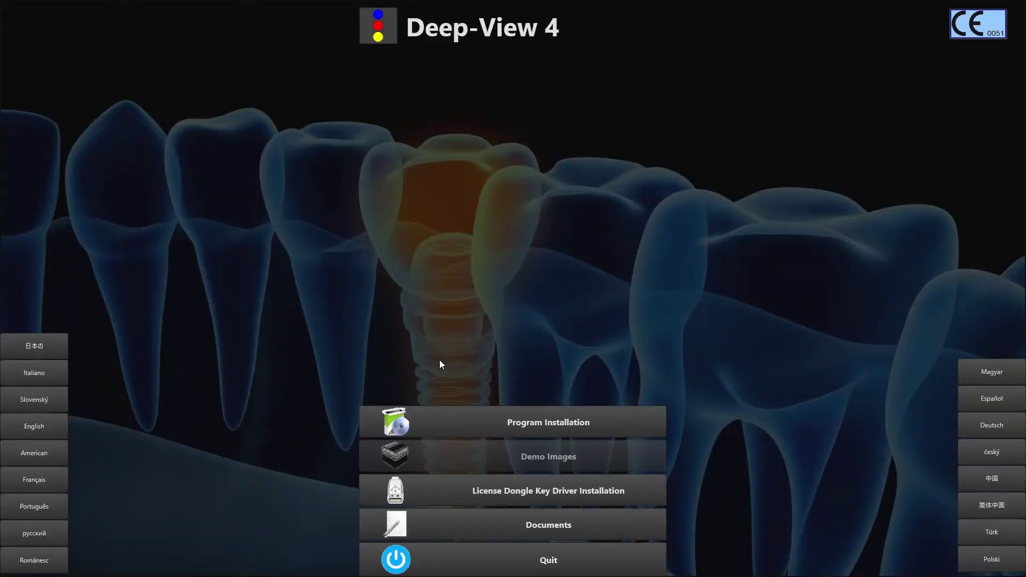
- Start Program Installation and accept the Deep-View licence agreement
click(487, 422)
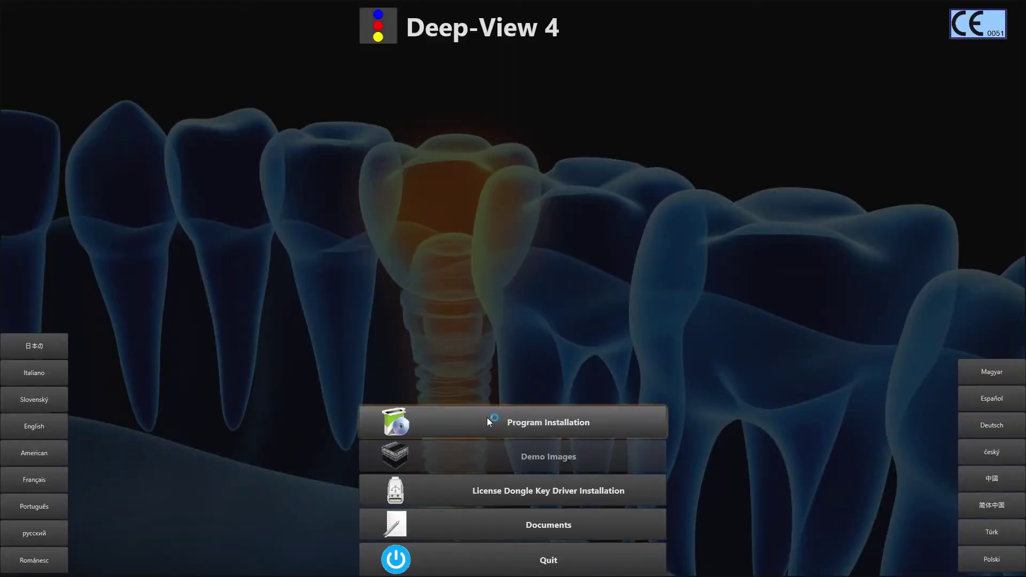
click(431, 336)
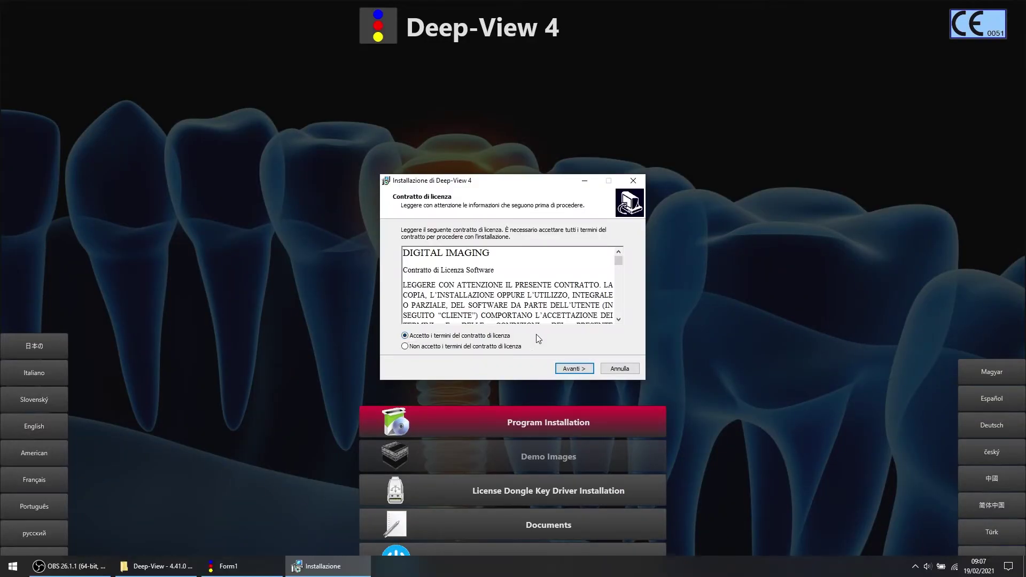
click(584, 372)
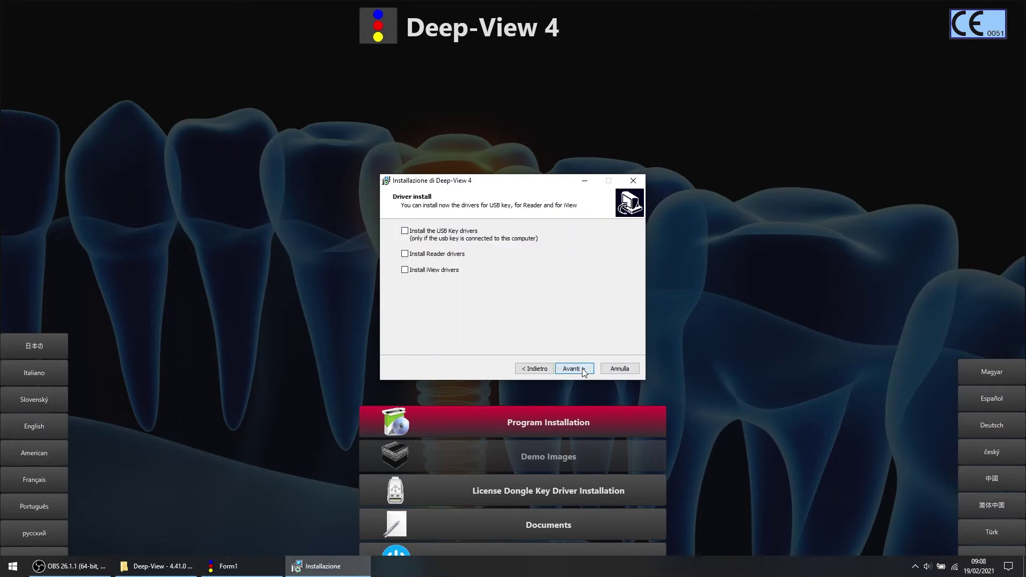
- Enable the USB key, Reader and iView drivers and begin installing with a desktop icon
click(405, 232)
click(405, 254)
click(405, 270)
click(573, 370)
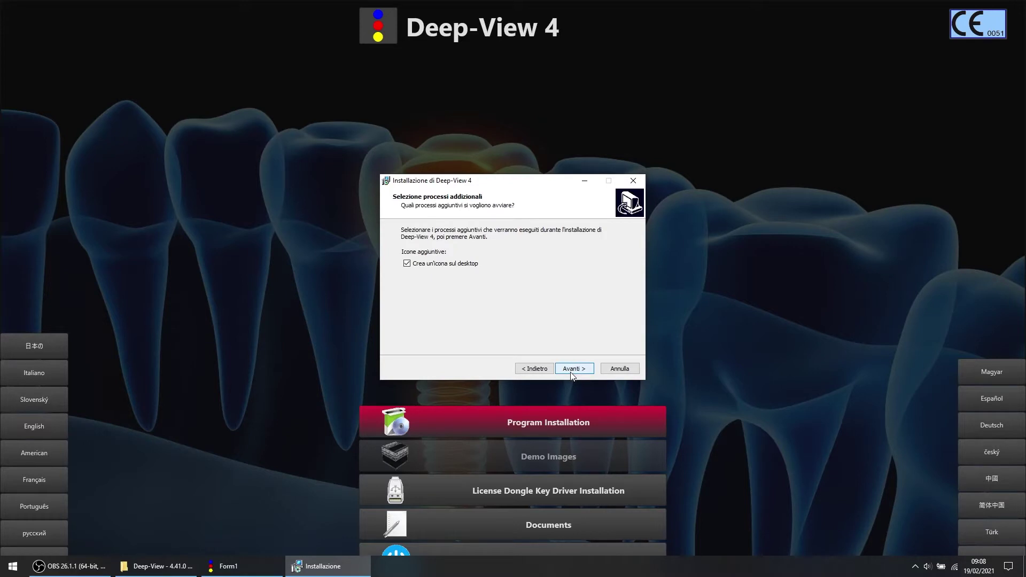
click(572, 374)
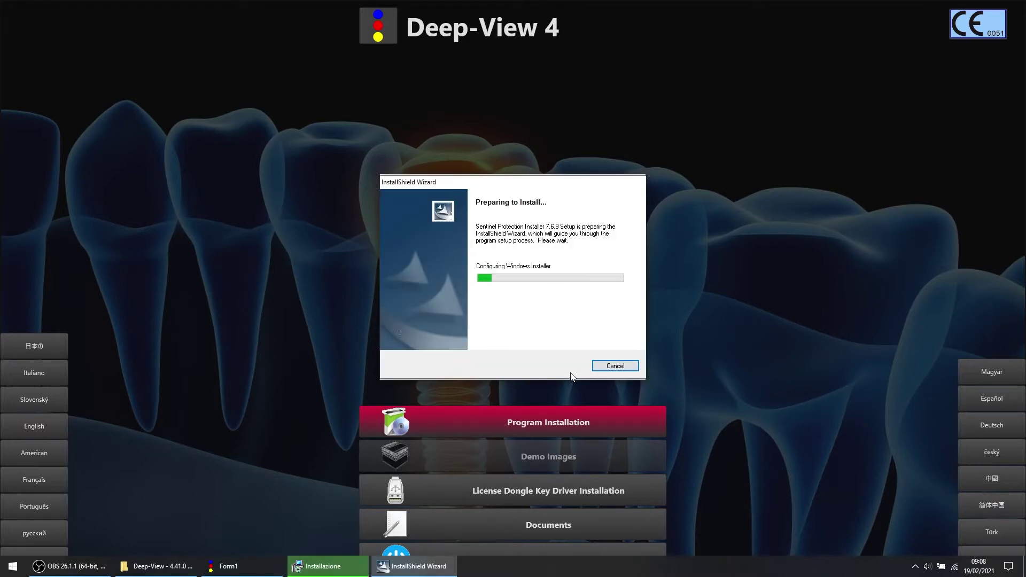
- Run the Sentinel Protection Installer 7.6.9 Modify pass with default features through to Finish
click(574, 368)
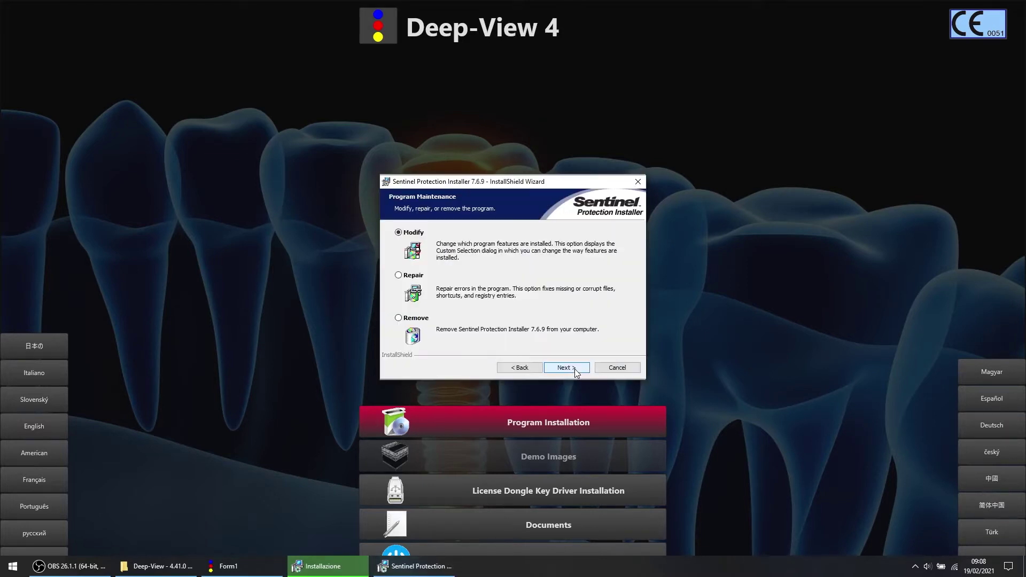
click(575, 369)
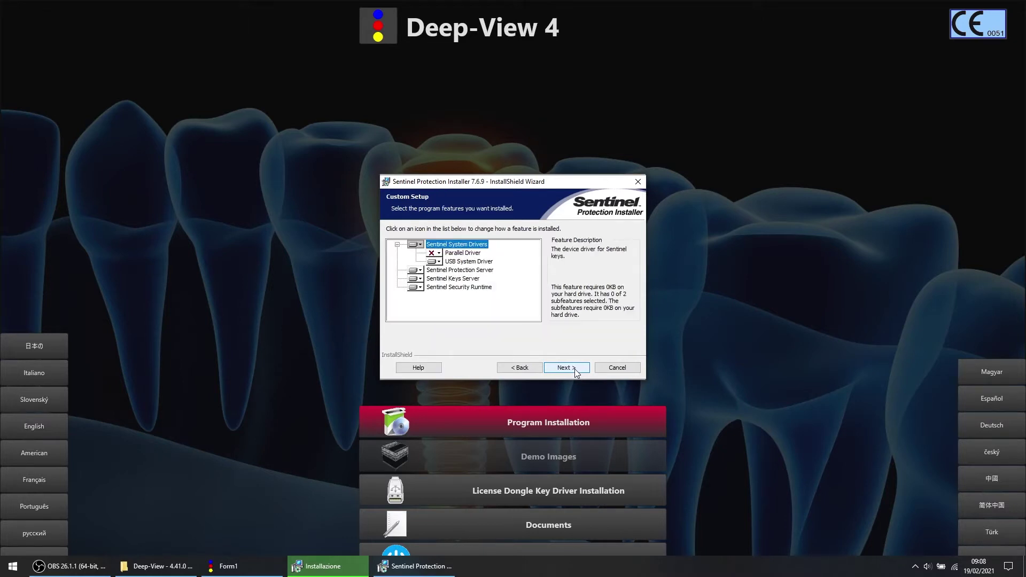
click(575, 369)
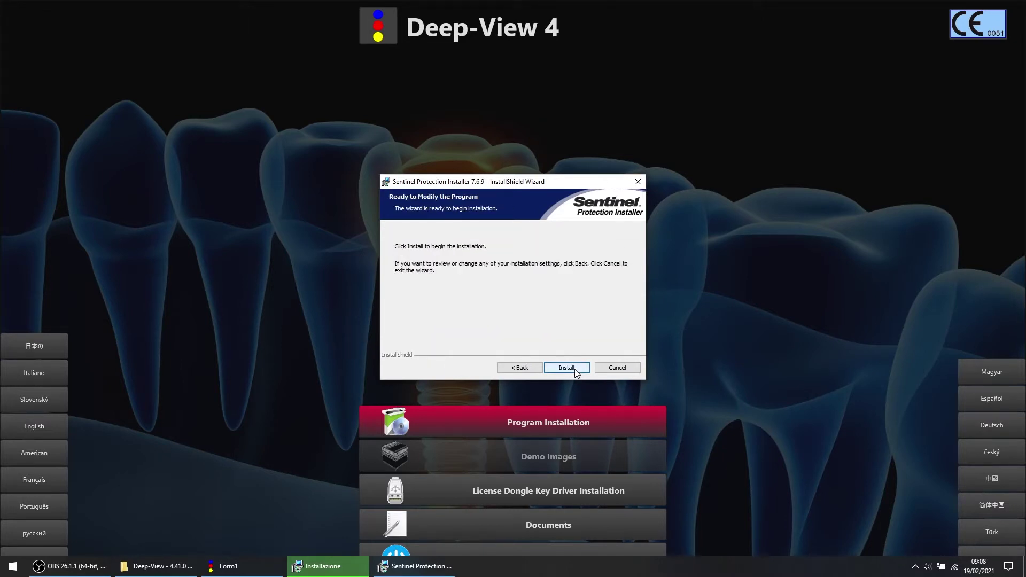
click(575, 369)
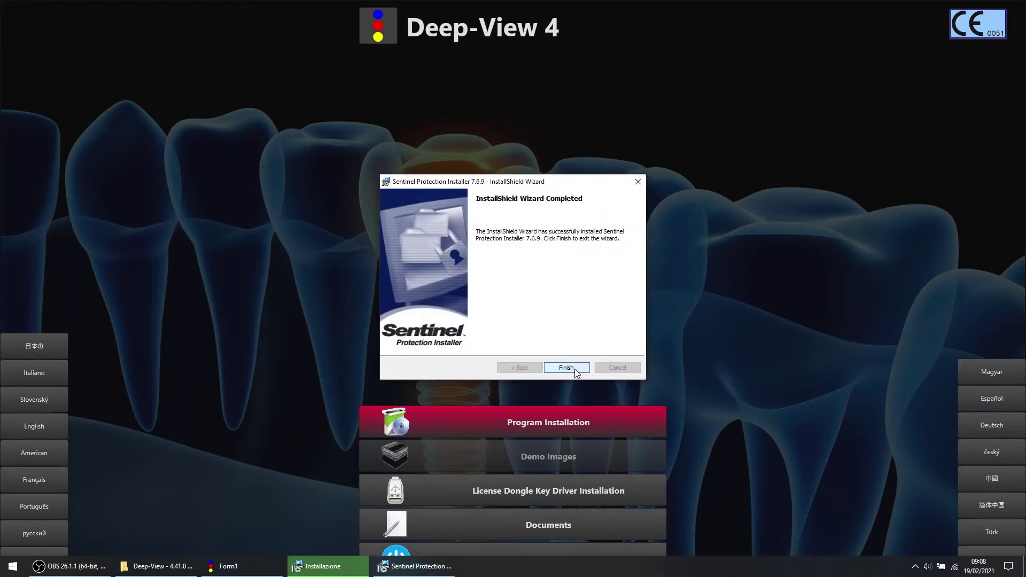
click(575, 369)
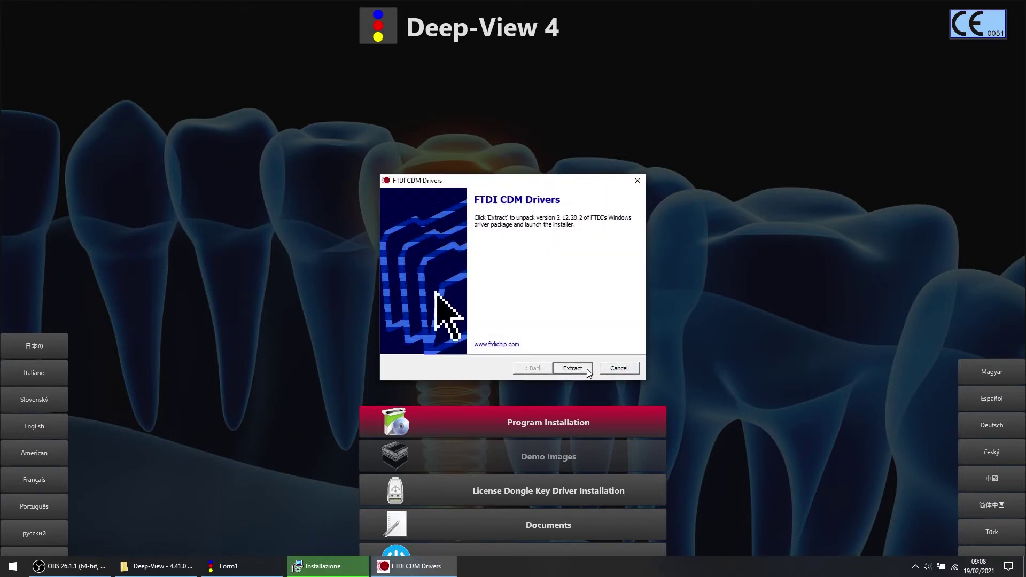
- Extract and install the FTDI CDM driver packages after accepting their licence
click(588, 369)
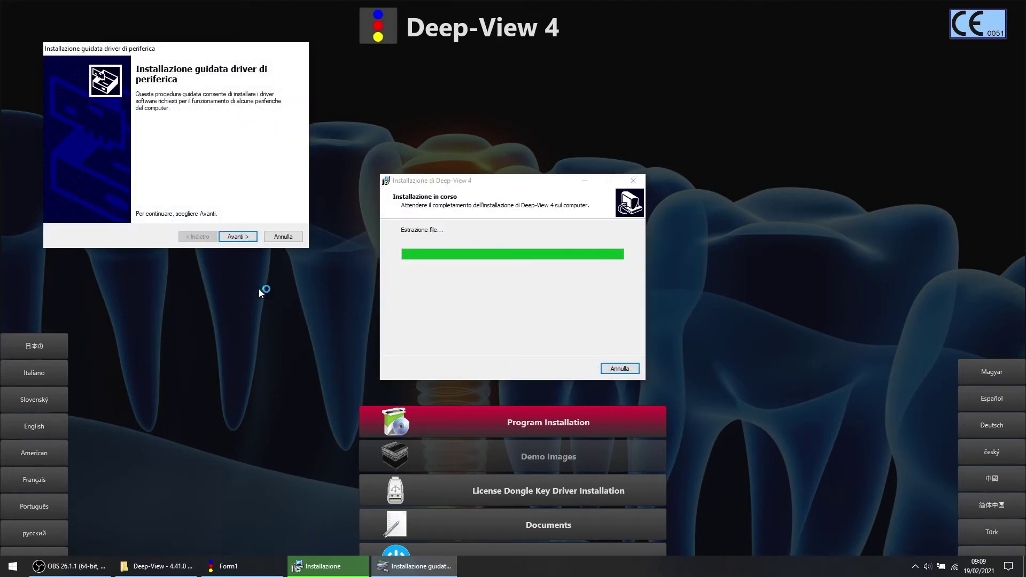
click(251, 236)
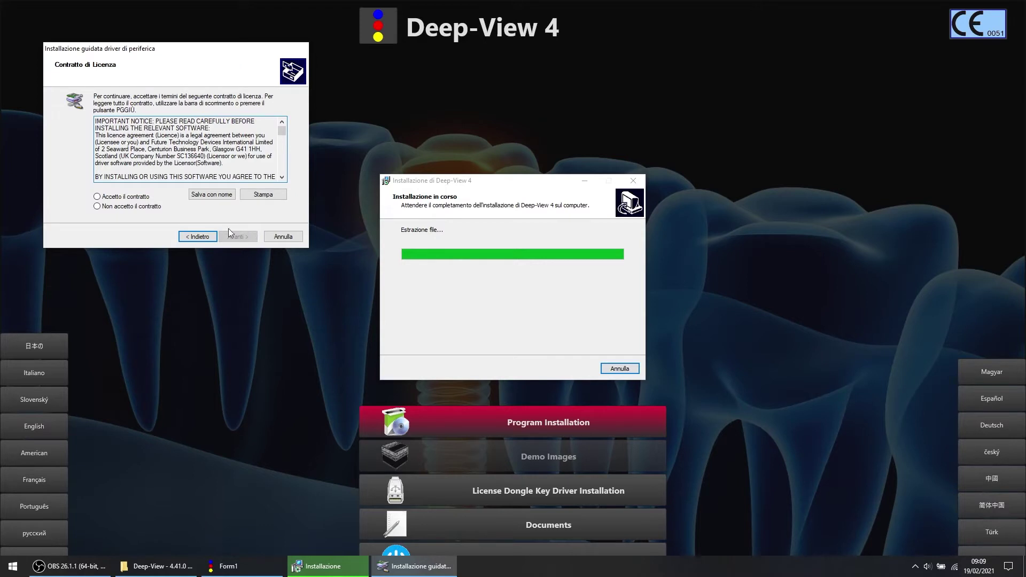
click(97, 197)
click(255, 241)
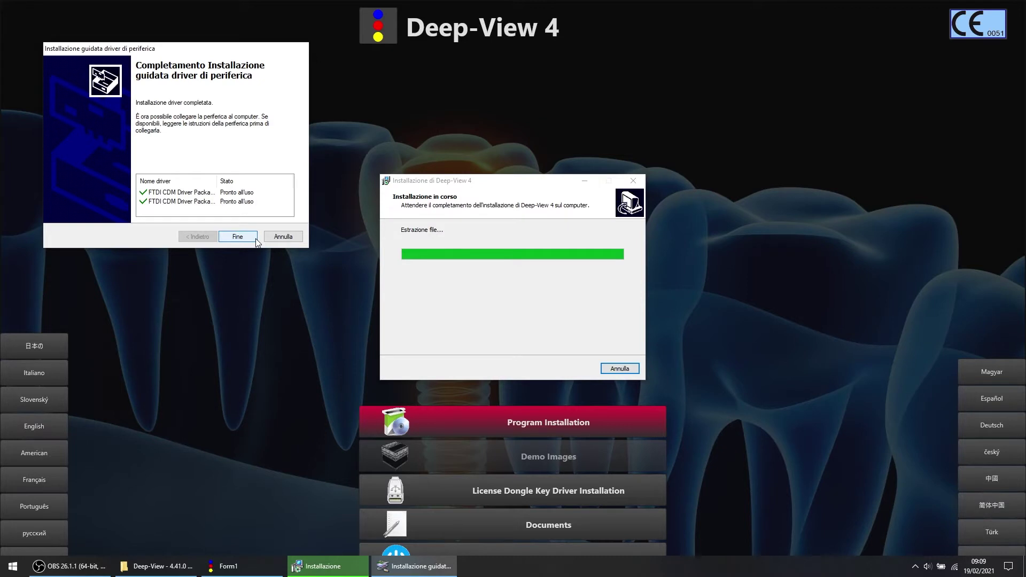
click(256, 239)
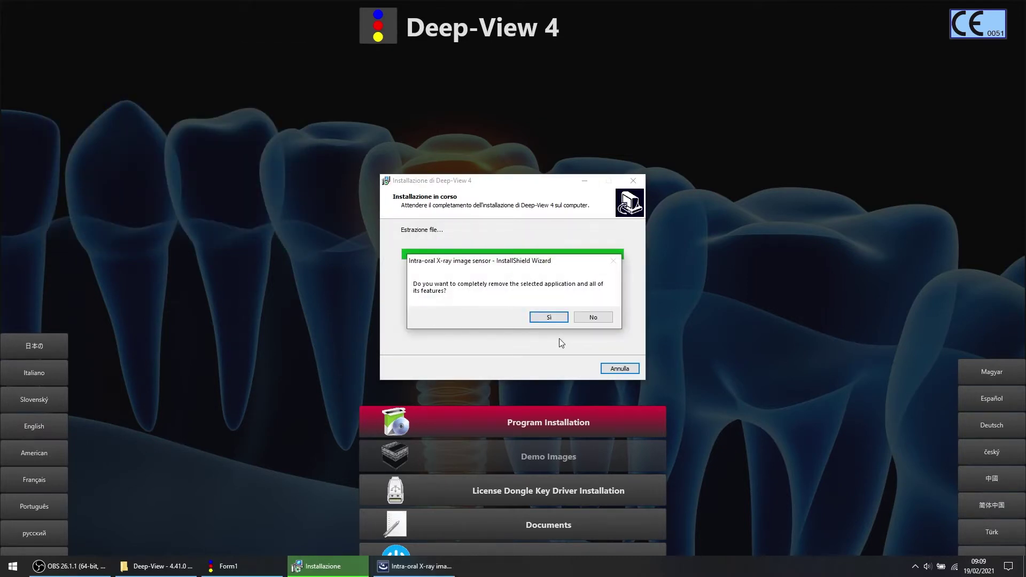
- Confirm full removal of the old Intra-oral X-ray image sensor software and finish the uninstall
click(561, 318)
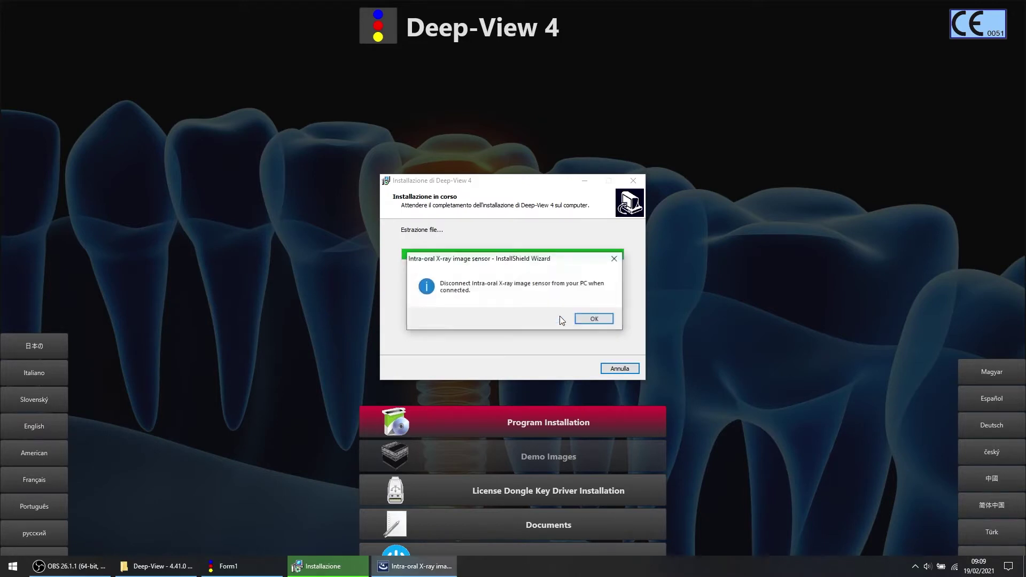
click(596, 319)
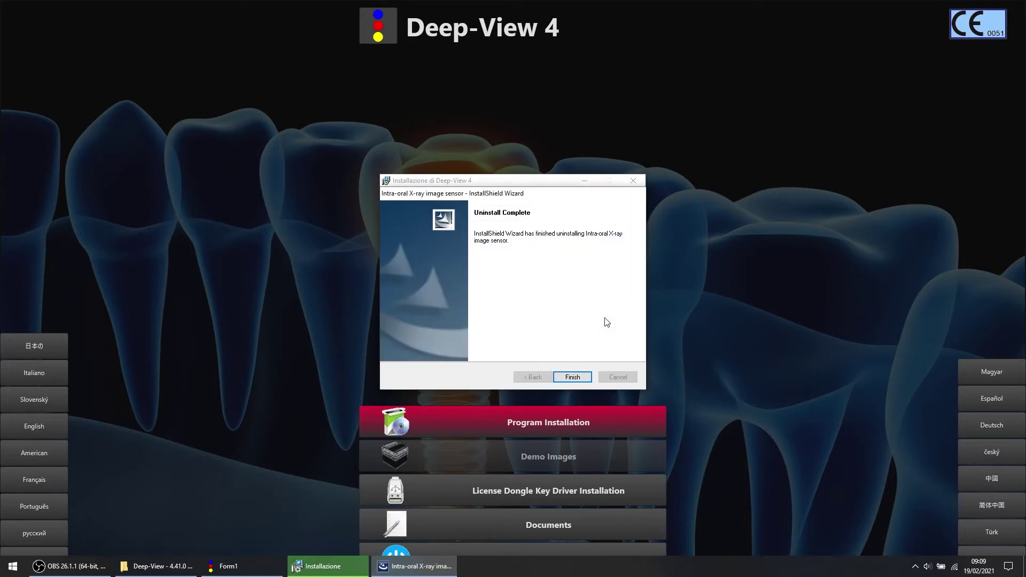
click(589, 383)
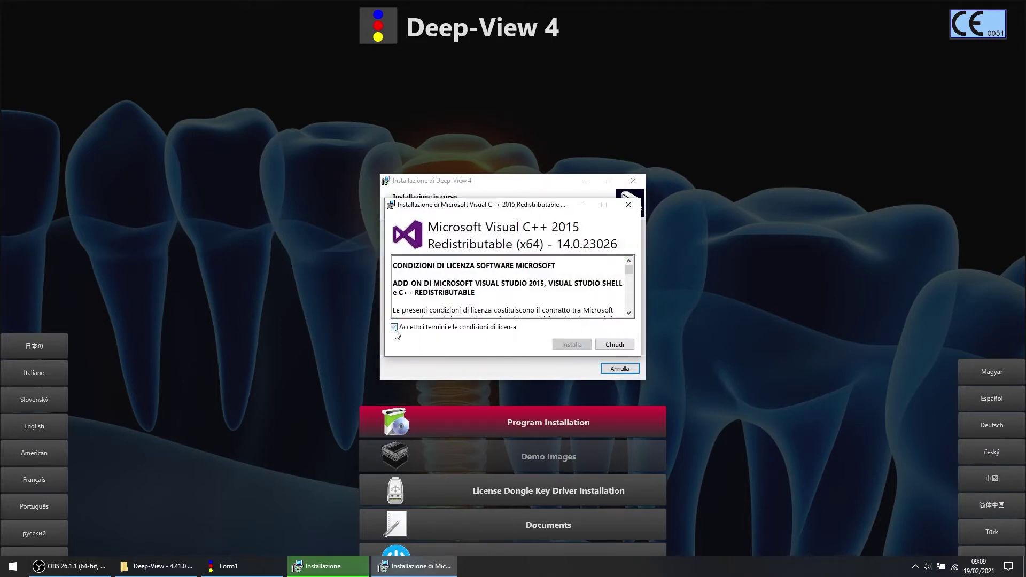
- Accept the Visual C++ 2015 Redistributable terms, dismiss it, and finish the Deep-View installer
click(394, 327)
click(588, 346)
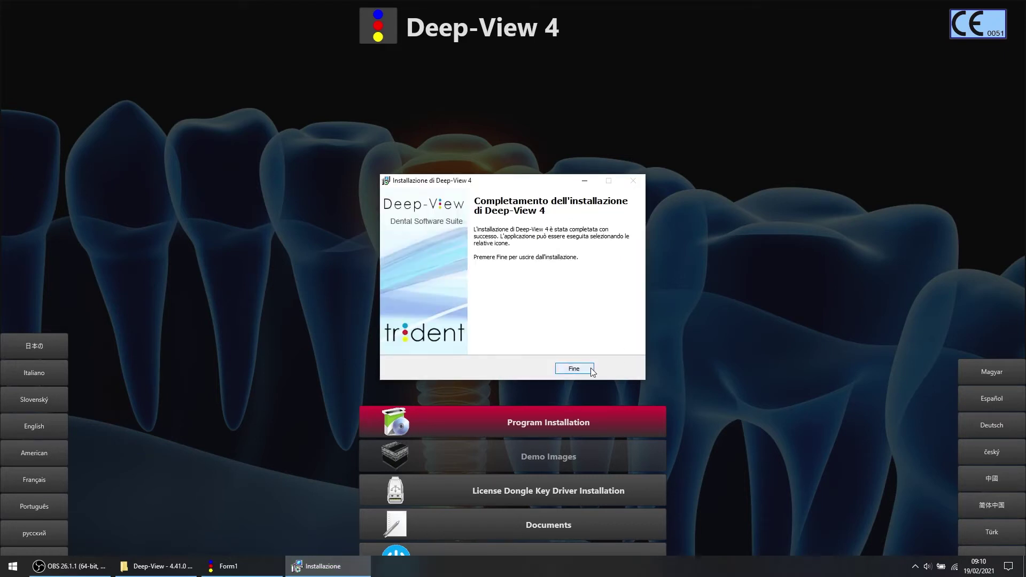
click(592, 368)
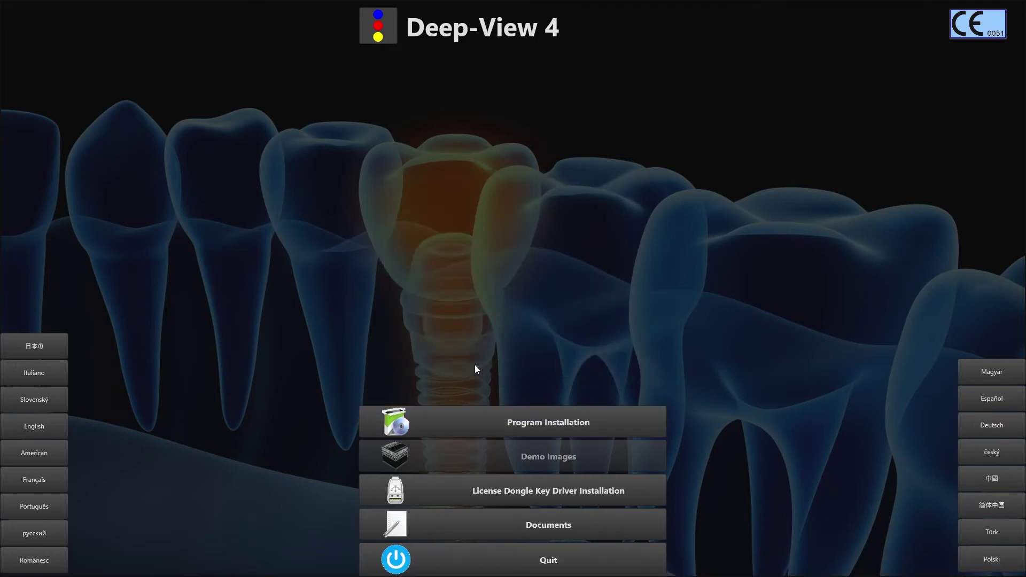
- Try the License Dongle Key Driver install and exit since a newer driver exists
click(649, 494)
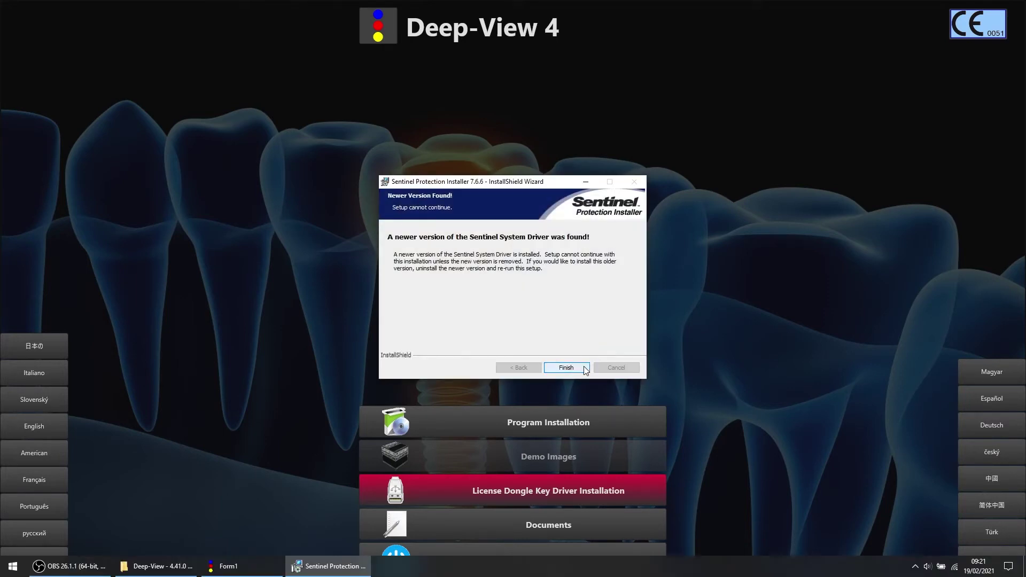
click(585, 368)
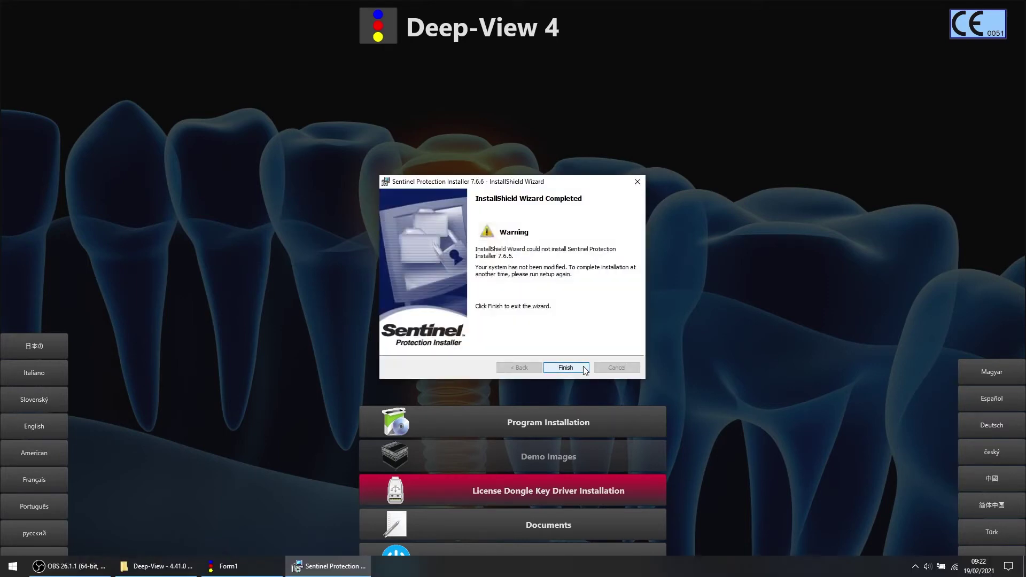
click(585, 370)
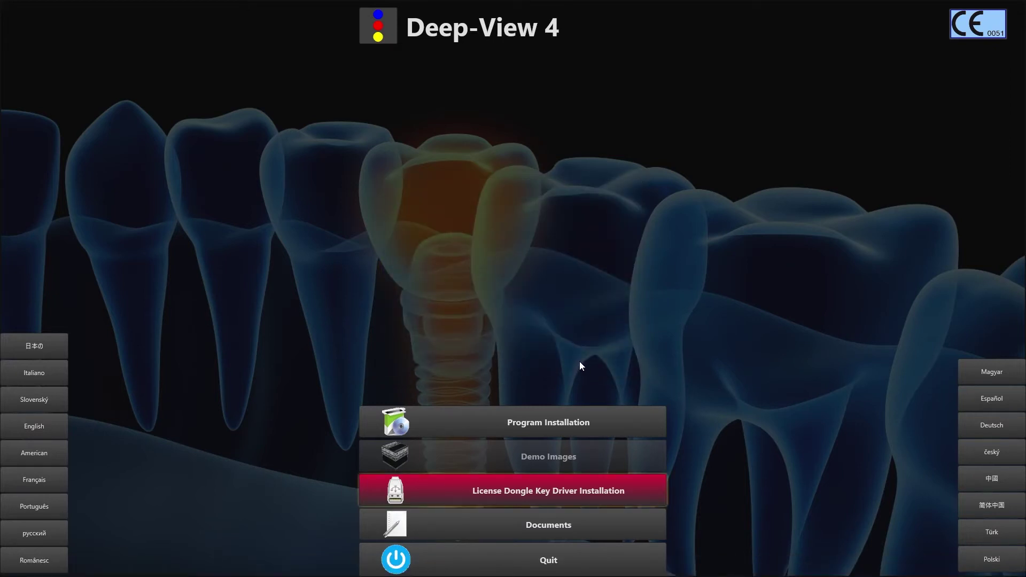
- Open the Deep-View_v4_ENG.pdf user manual from the Documents folder
click(593, 526)
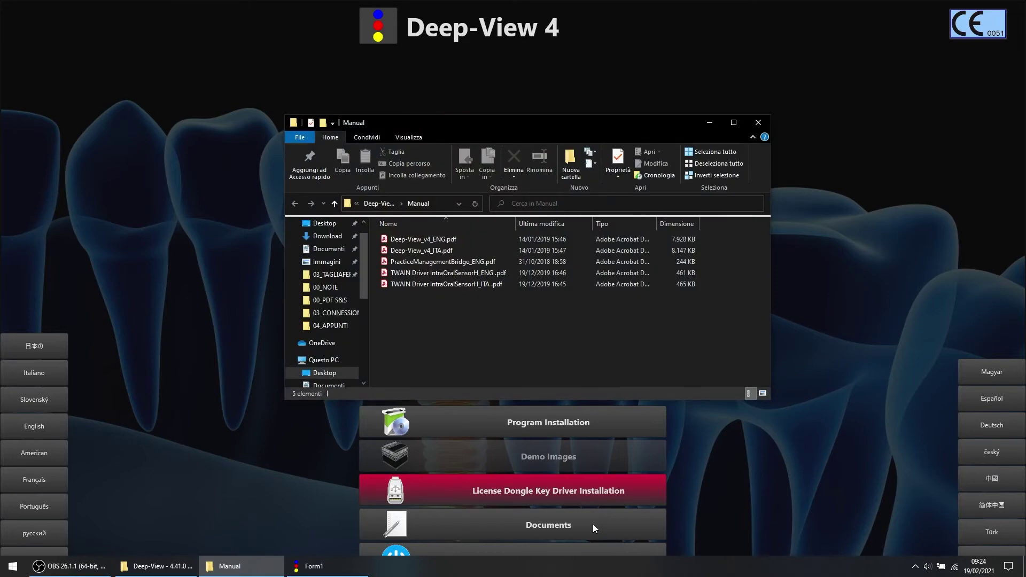
drag(469, 124, 466, 112)
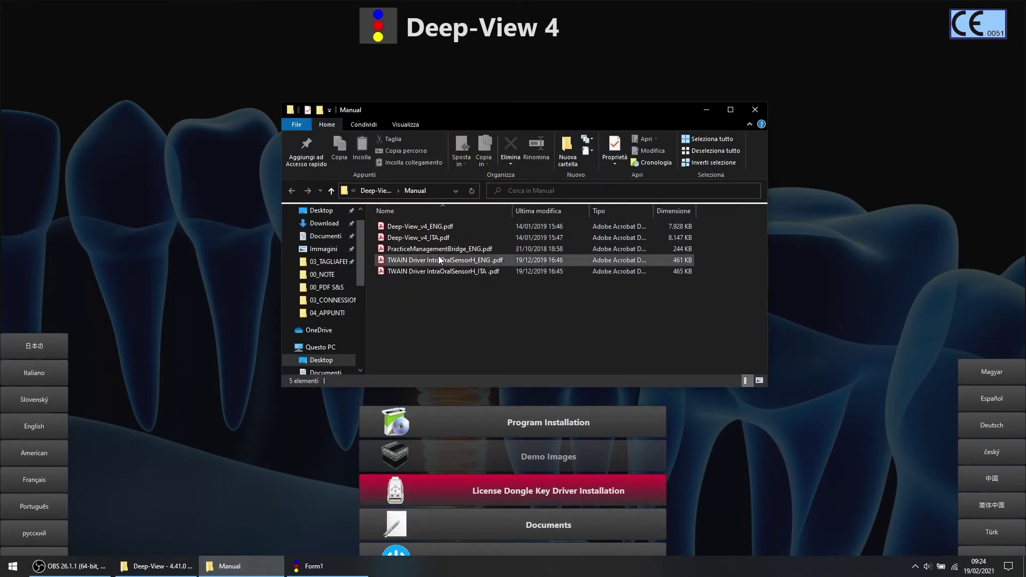
double_click(461, 226)
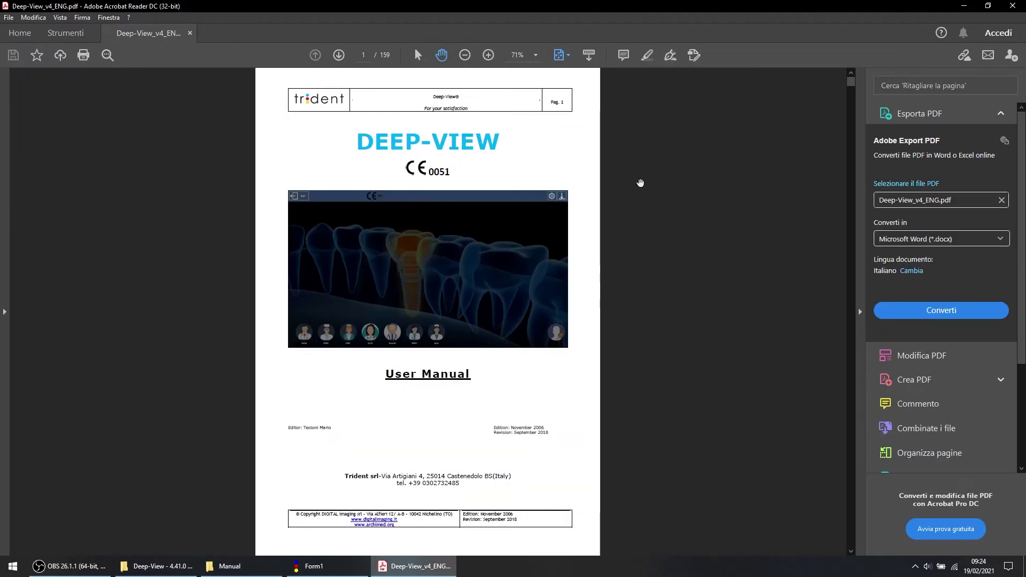
- Scroll the manual to the operating-system requirements table, then launch Deep-View from the desktop
scroll(701, 283, down, 7)
scroll(702, 280, down, 5)
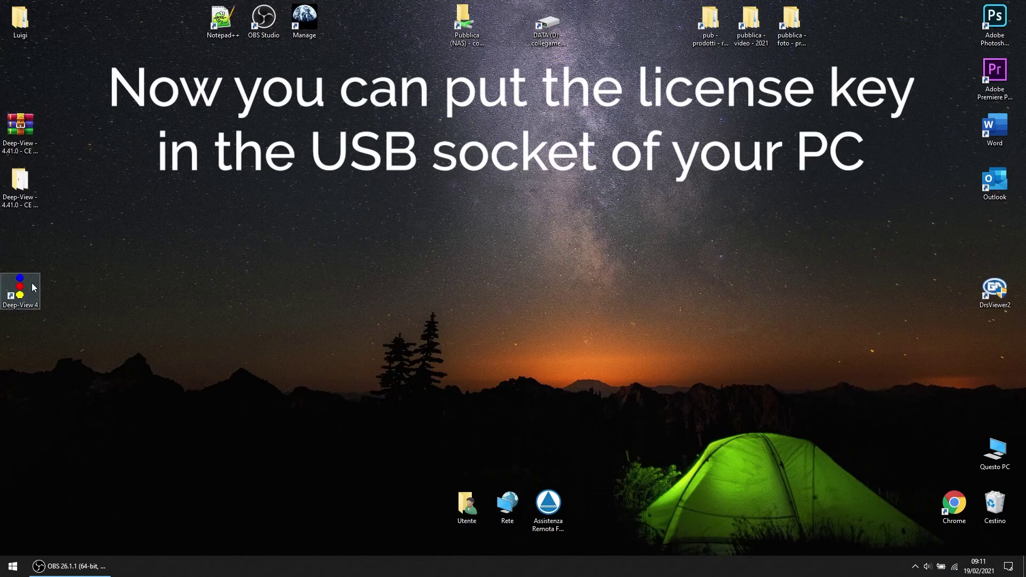
double_click(20, 288)
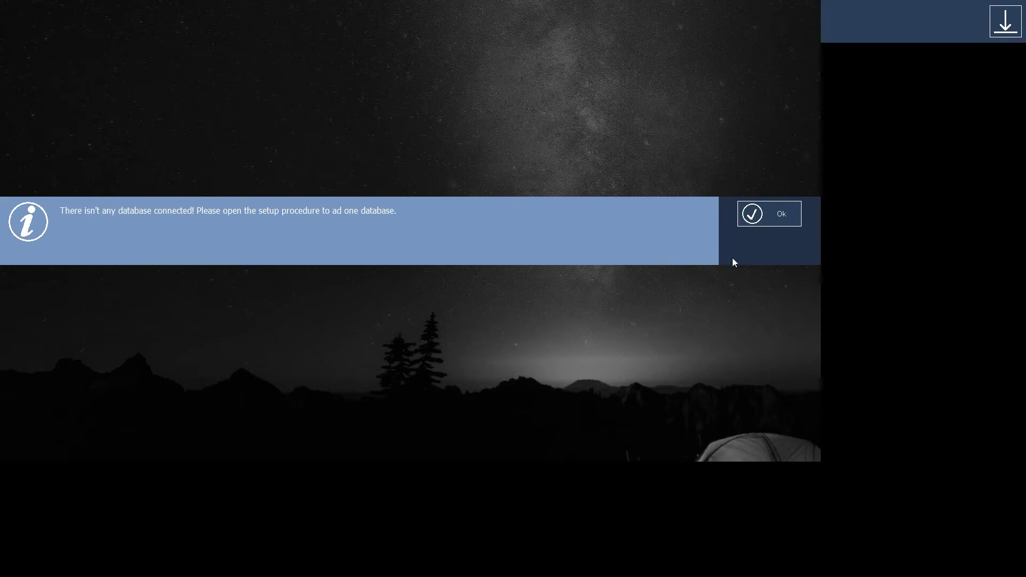
- Register the dongle and save clinic name 's&s' with address 'italy'
click(792, 227)
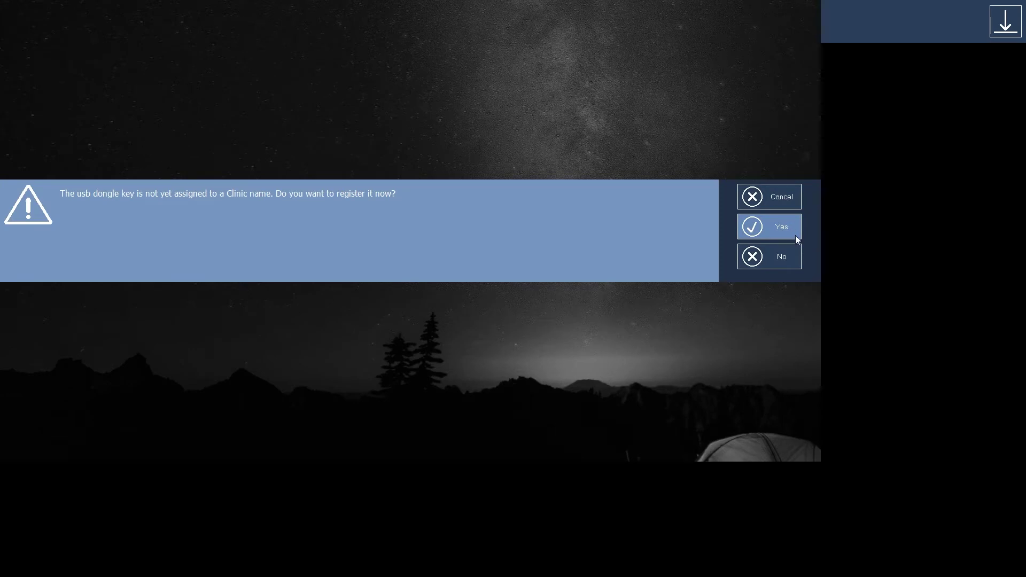
click(793, 229)
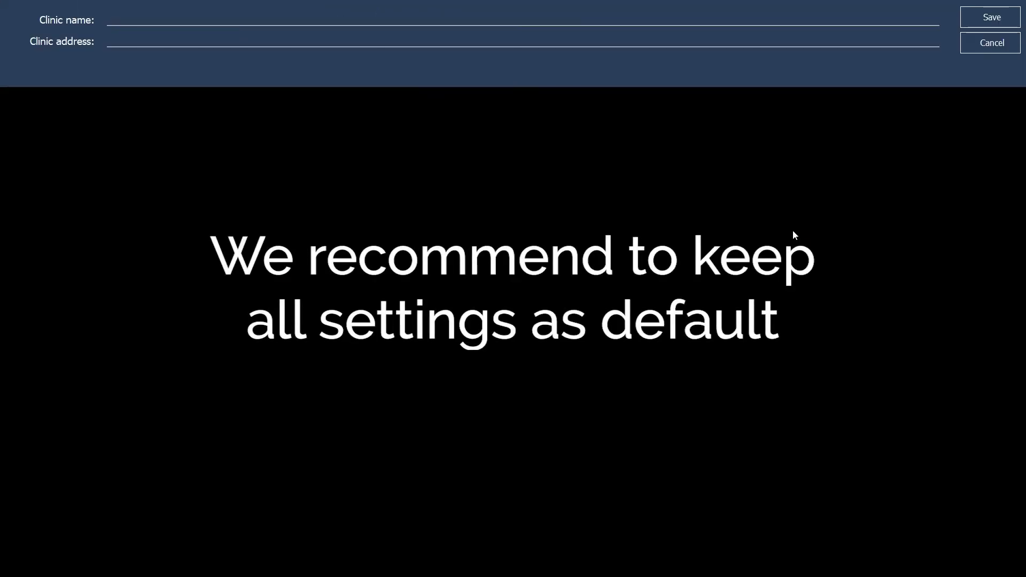
text(s&s)
key(Tab)
text(italy)
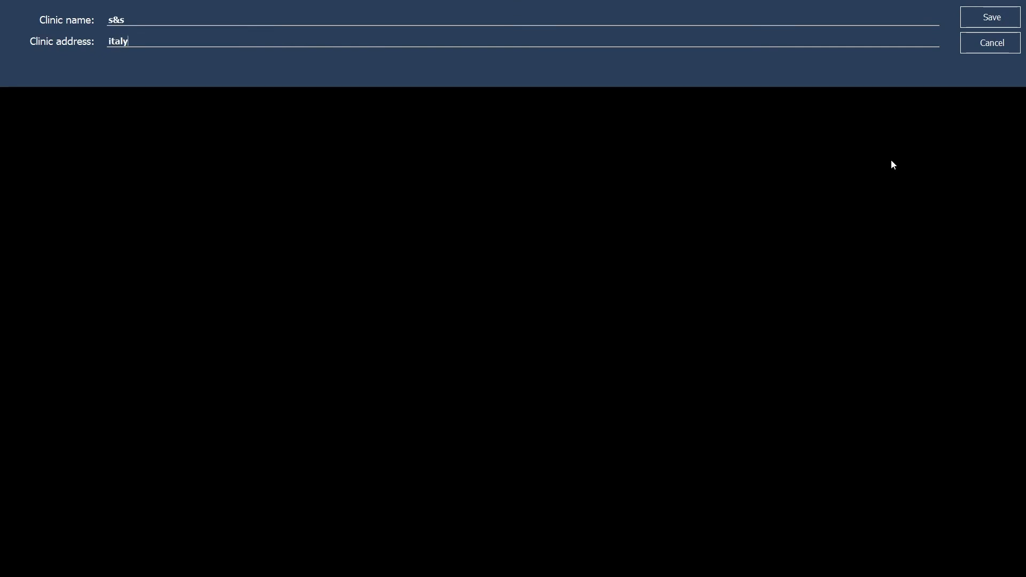
click(992, 18)
click(1014, 346)
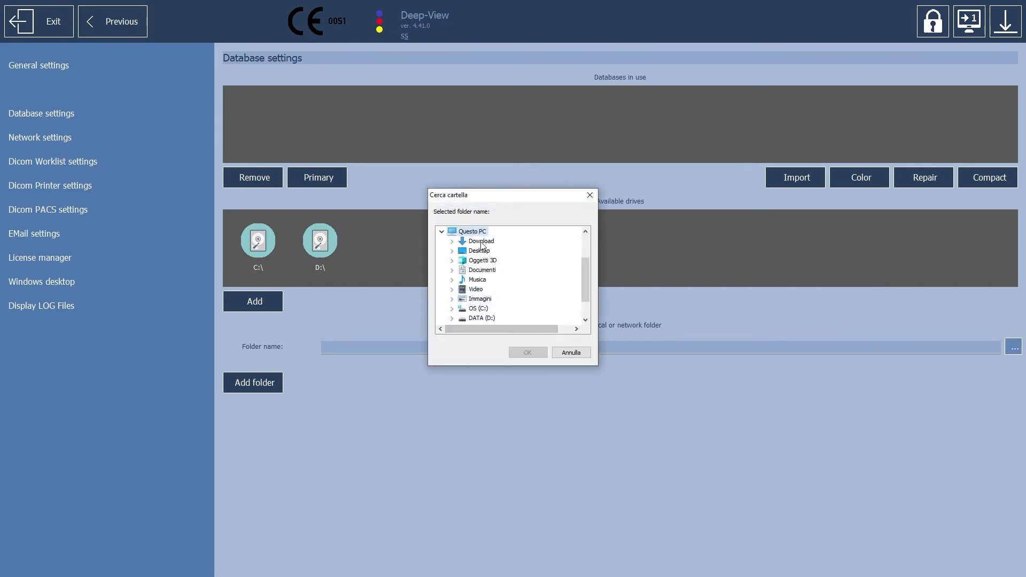
- Create the database in the Desktop folder under This PC, then lock back to login
click(476, 232)
click(485, 253)
click(528, 353)
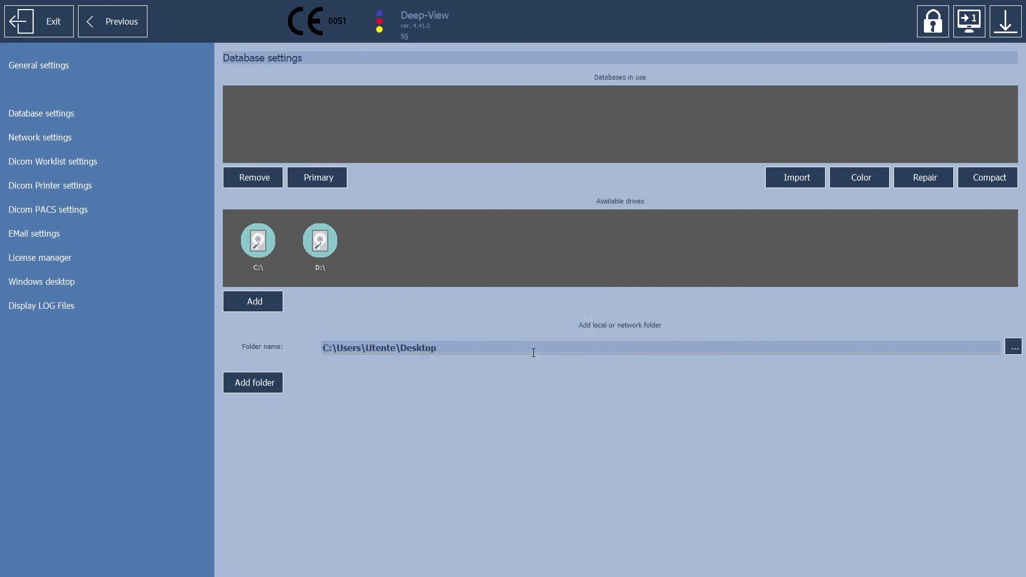
click(278, 386)
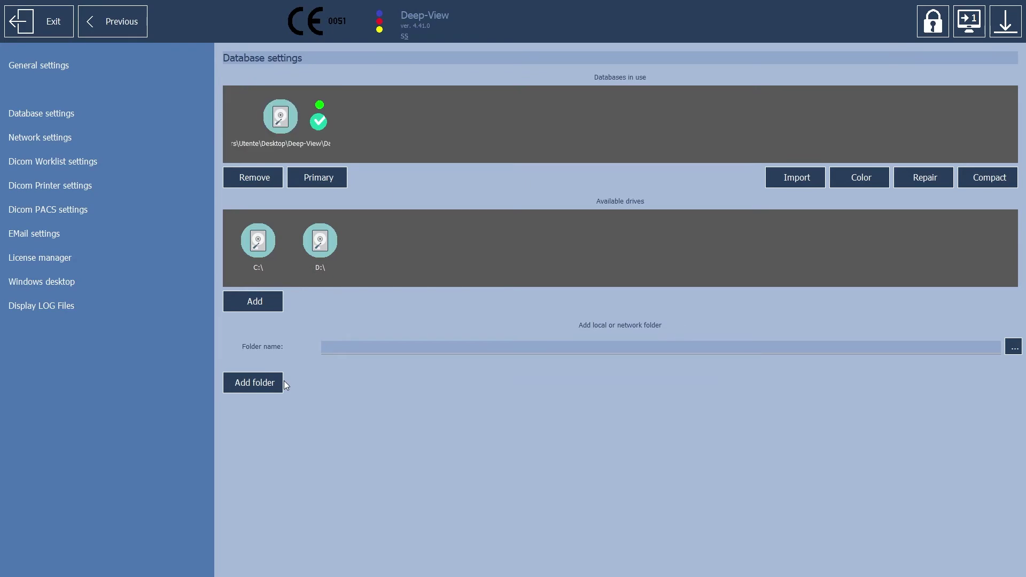
click(935, 26)
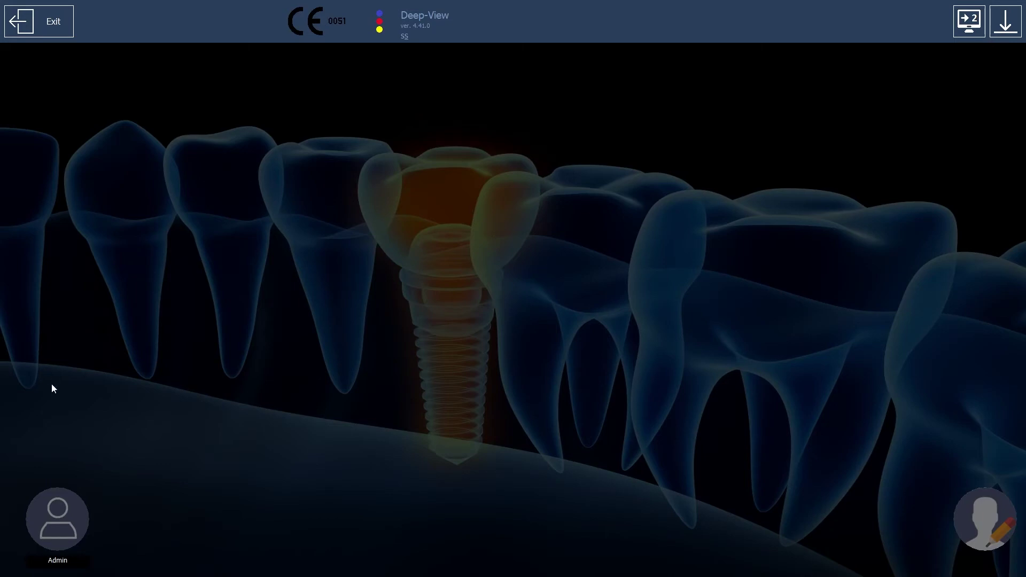
- Log in as Admin with the default password
click(57, 516)
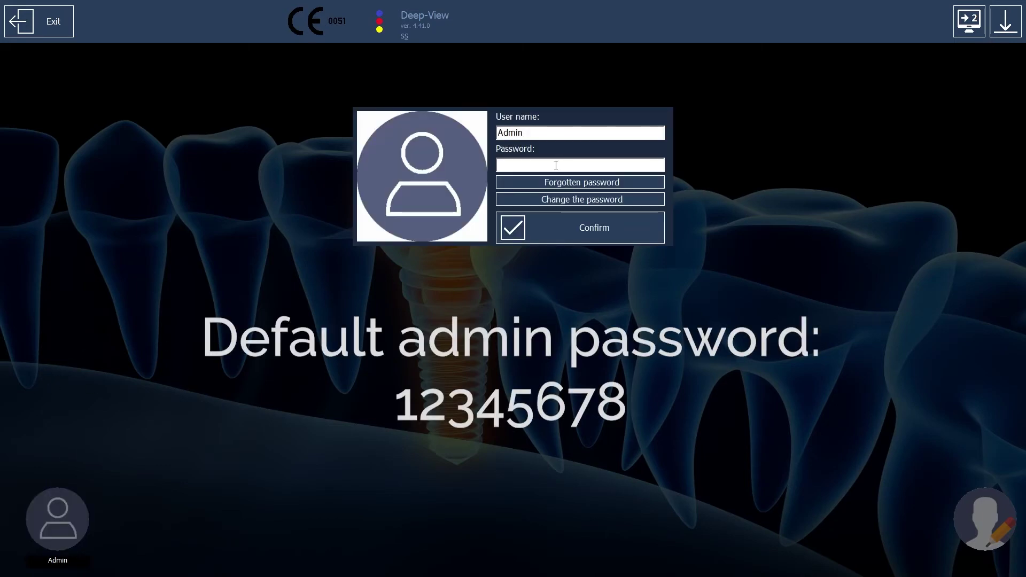
text(123)
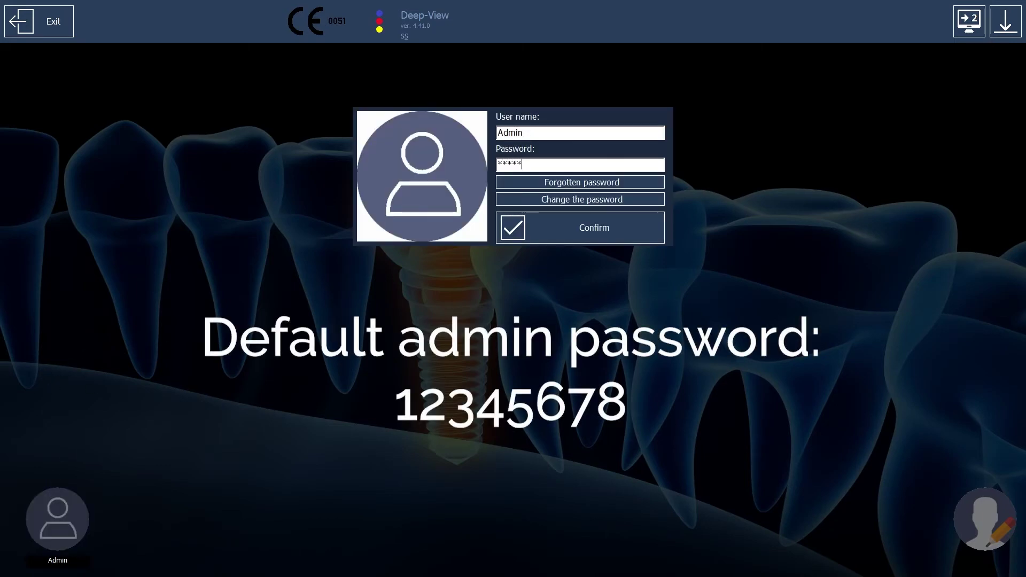
text(45678)
click(596, 229)
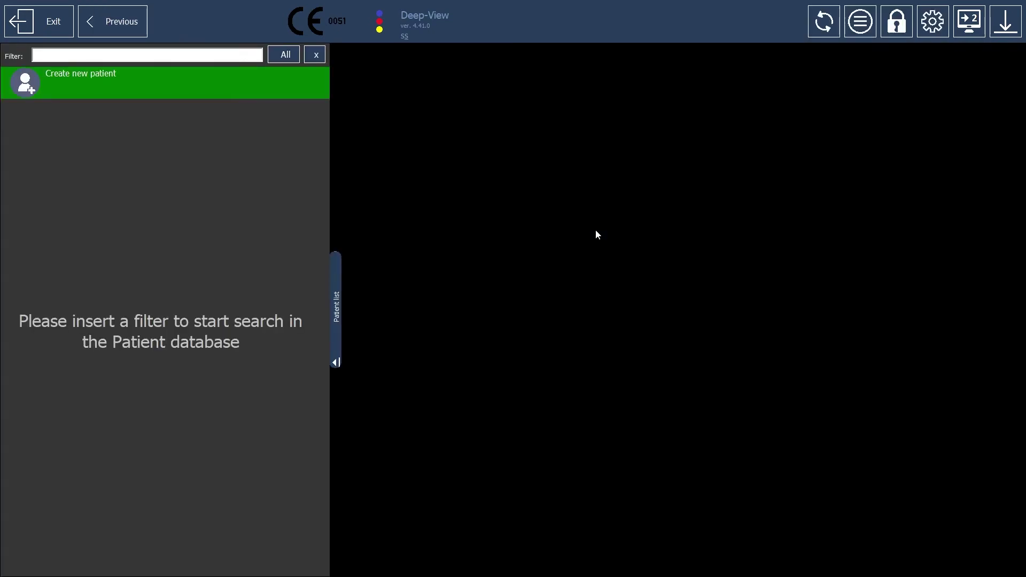
- Create a new male patient with the patient's name, an ID and birth date 01/01/1990
click(22, 83)
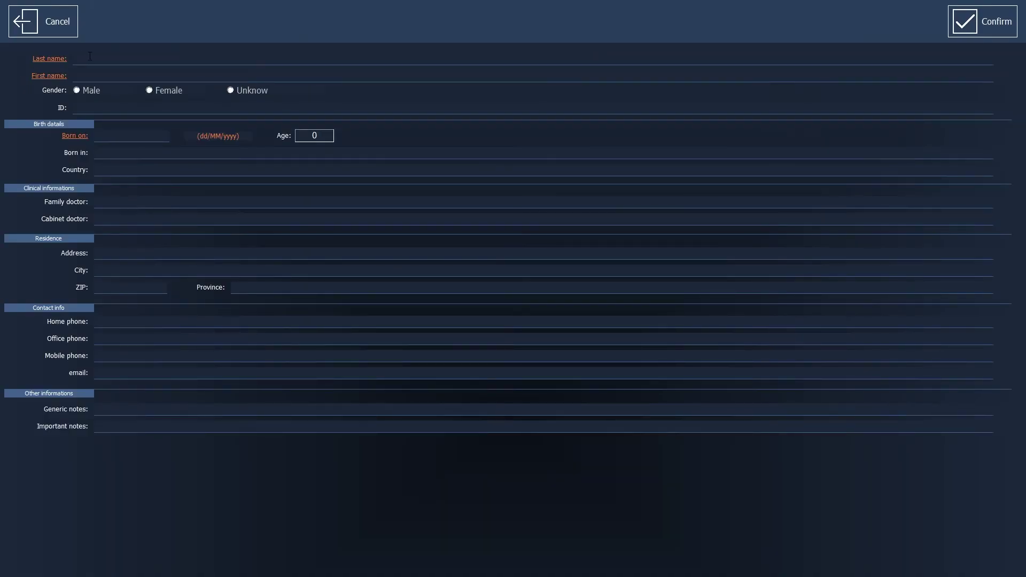
text(MARIO)
text(ROSSI)
click(76, 91)
key(Tab)
text(123)
click(163, 133)
text(01/01/1990)
click(974, 26)
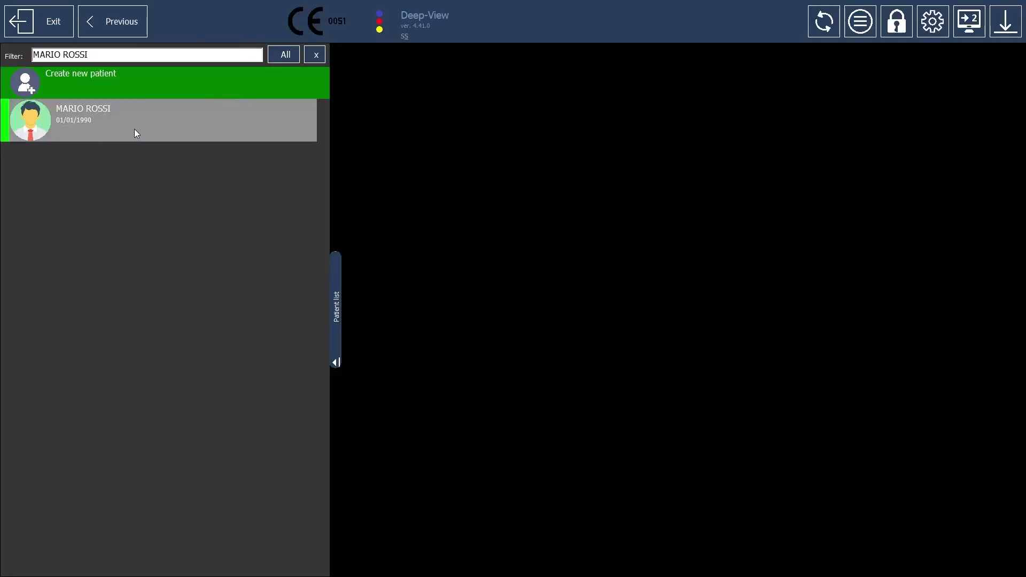
- Review the patient's health state and Intraoral image import, then lock back to the login screen
click(135, 130)
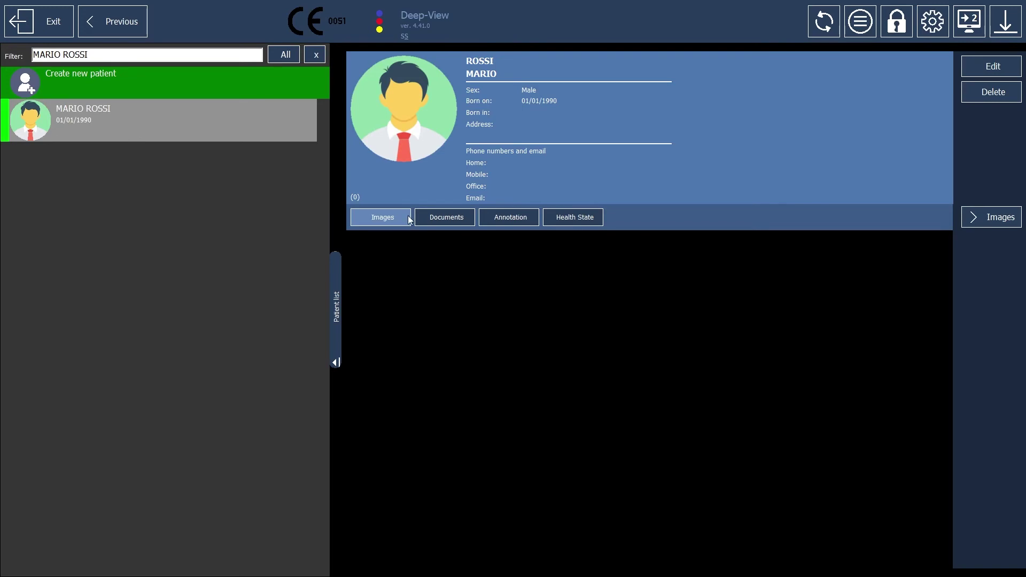
click(574, 217)
click(989, 219)
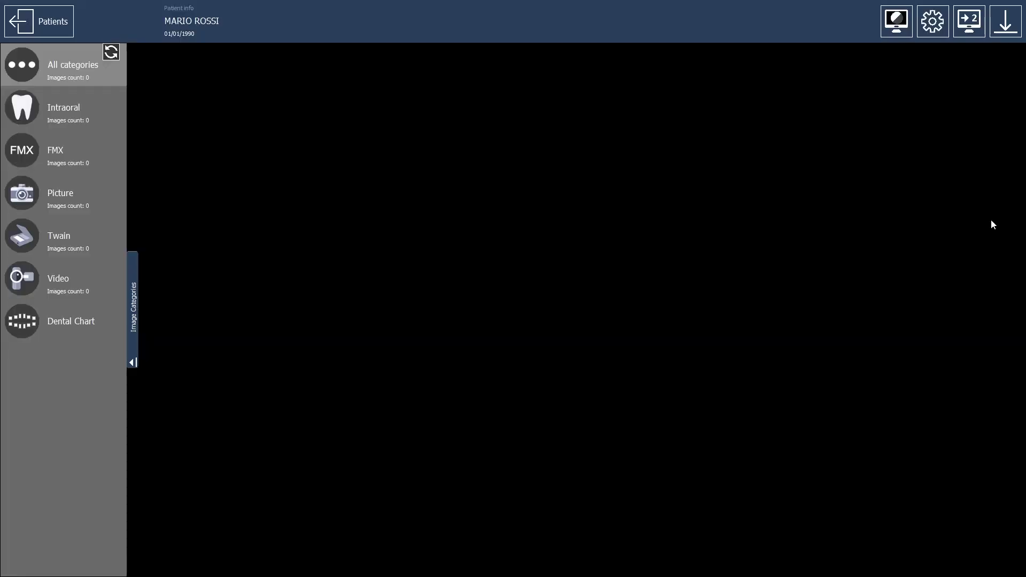
click(89, 125)
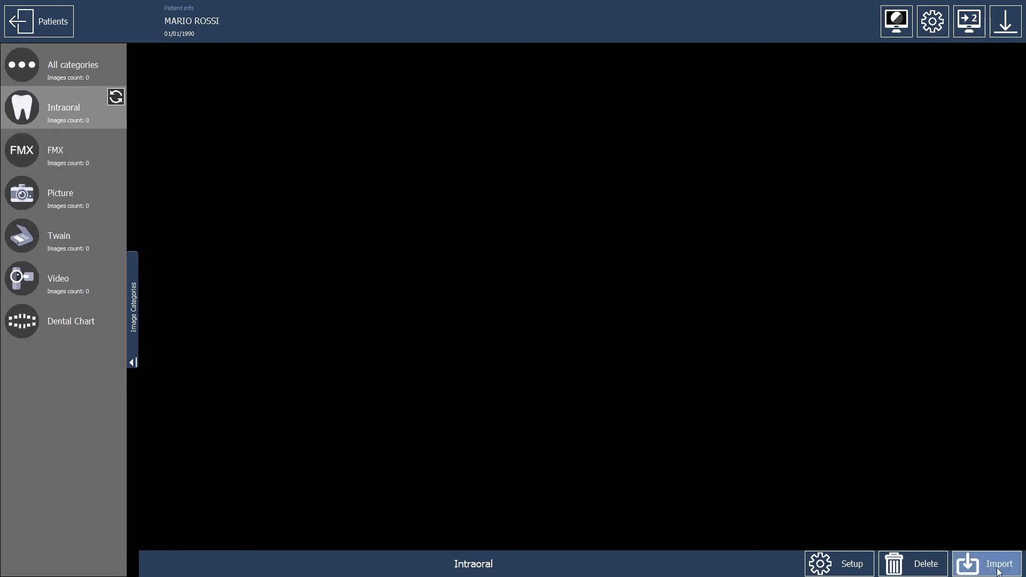
click(968, 566)
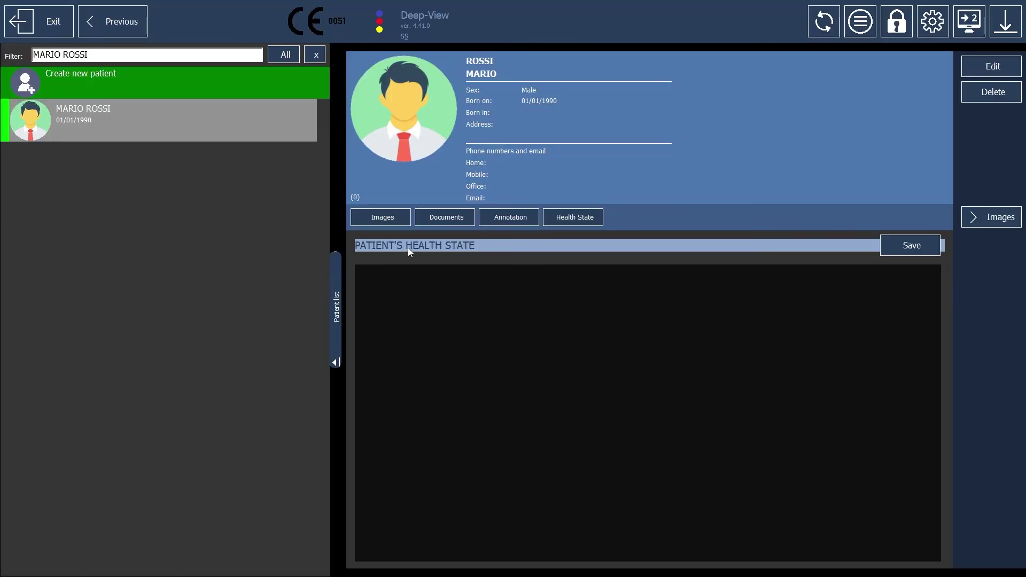
click(104, 26)
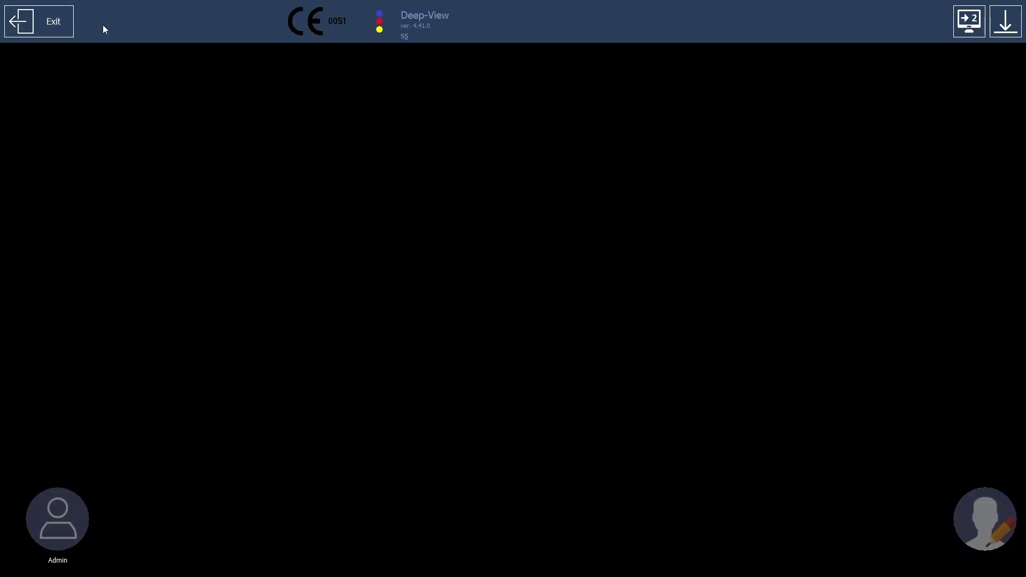
- Log in to user maintenance as the Admin administrator with its password
click(990, 526)
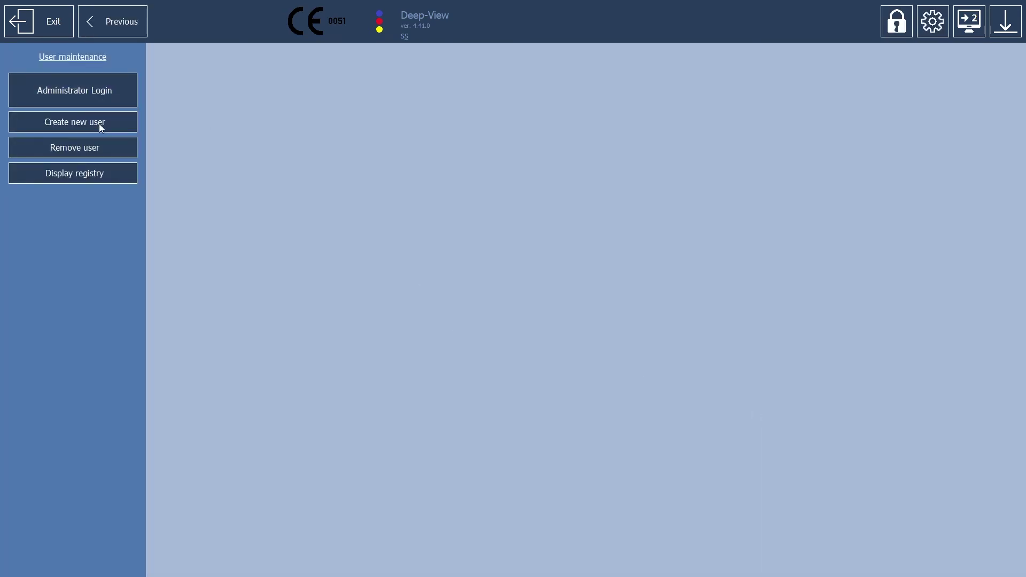
click(93, 88)
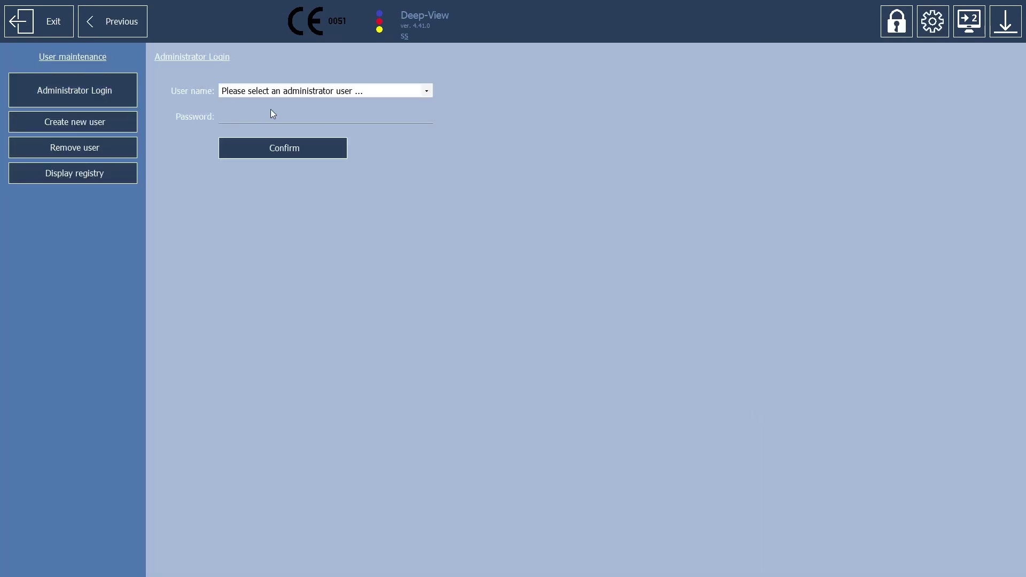
click(257, 91)
click(252, 111)
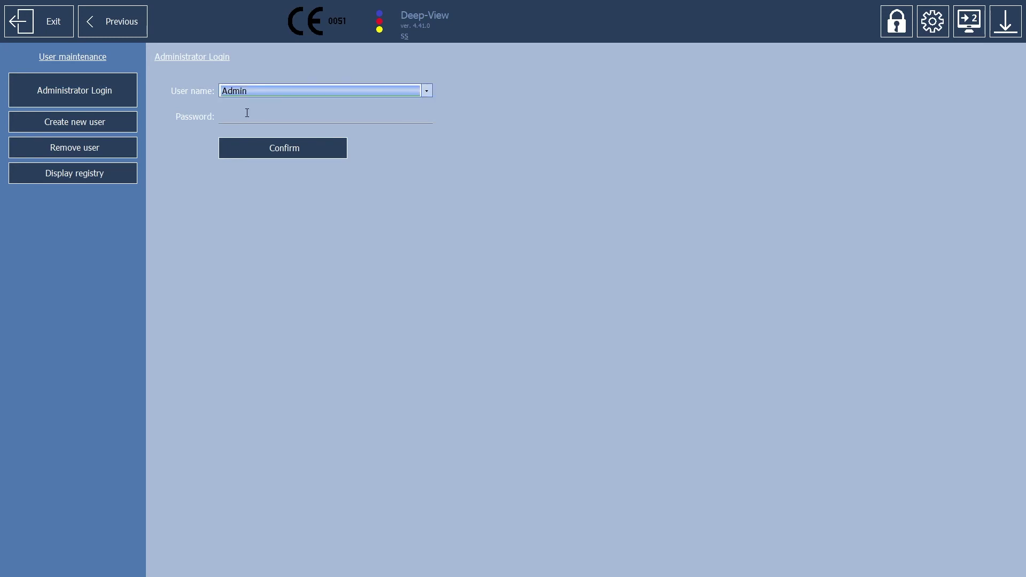
click(247, 112)
text(*********)
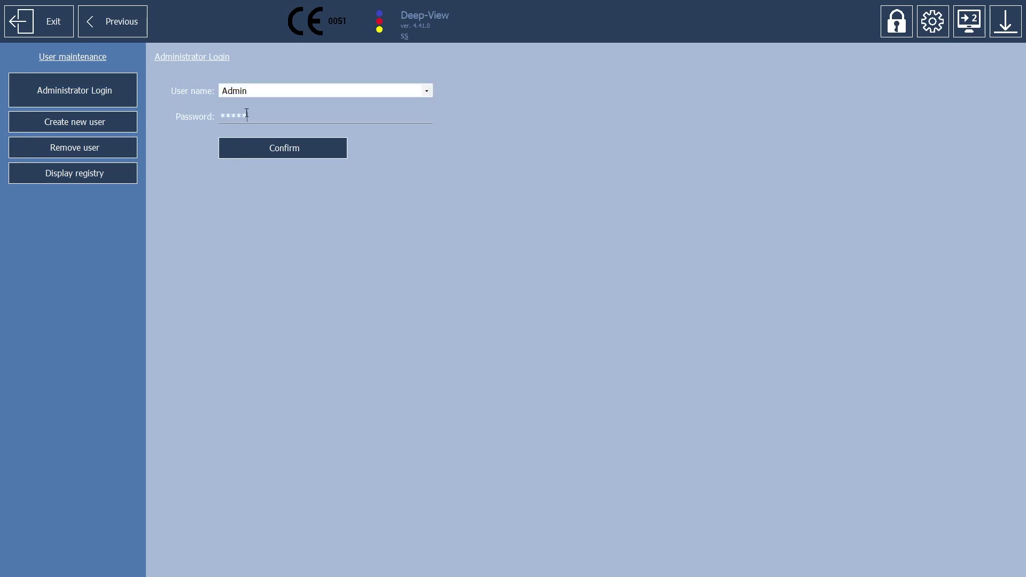
click(294, 150)
- Create a Standard-access user with a password and the recovery question 'HOW OLD ARE YOU?'
click(62, 129)
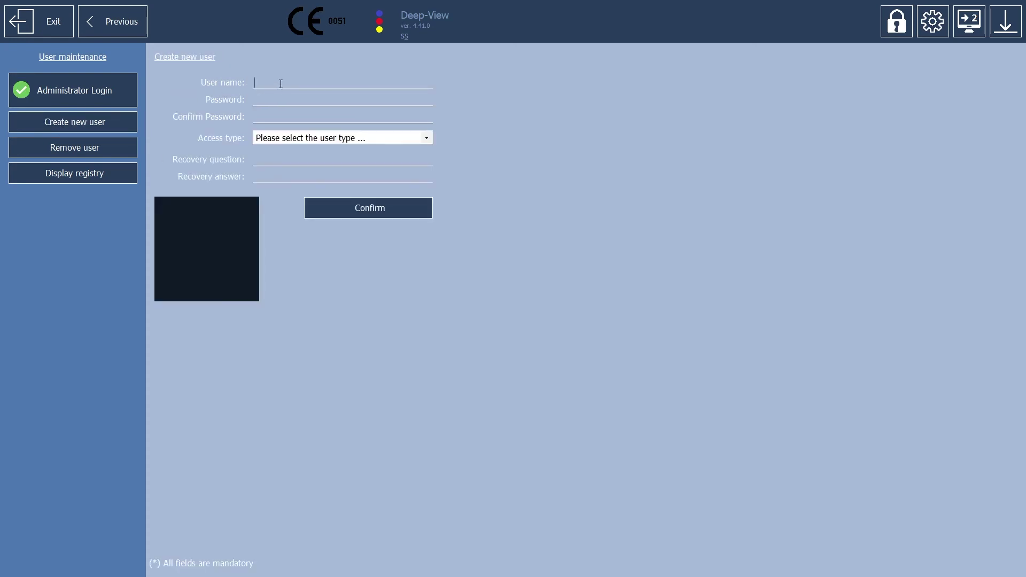
text(LUIGI)
text(****)
text(****)
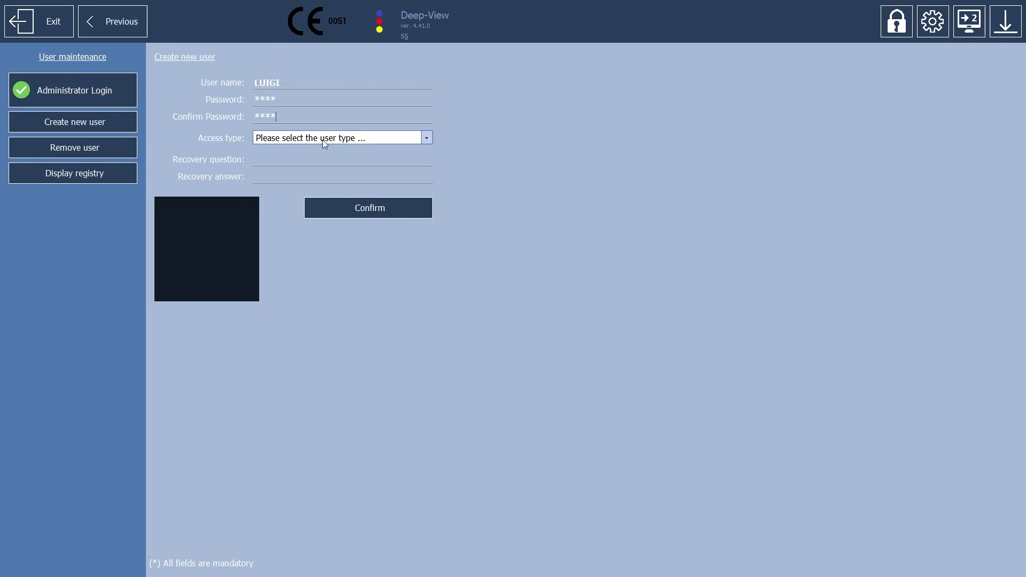
click(354, 137)
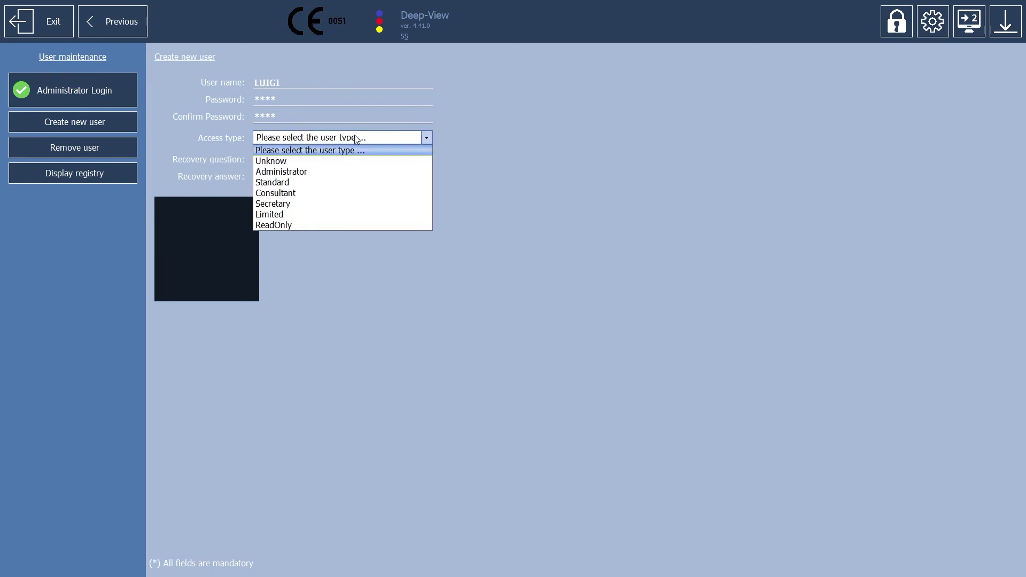
click(283, 183)
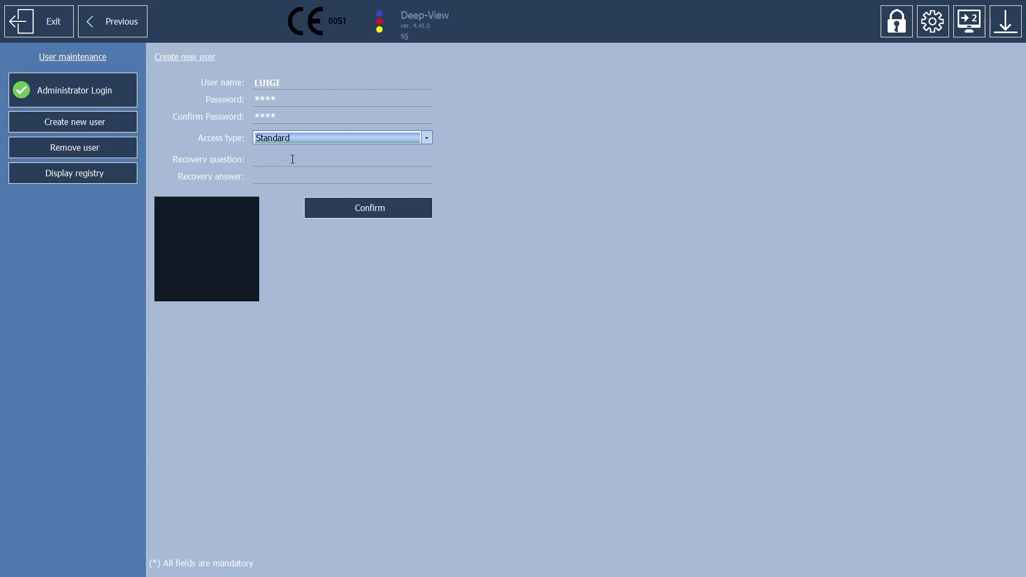
click(293, 159)
text(HOW)
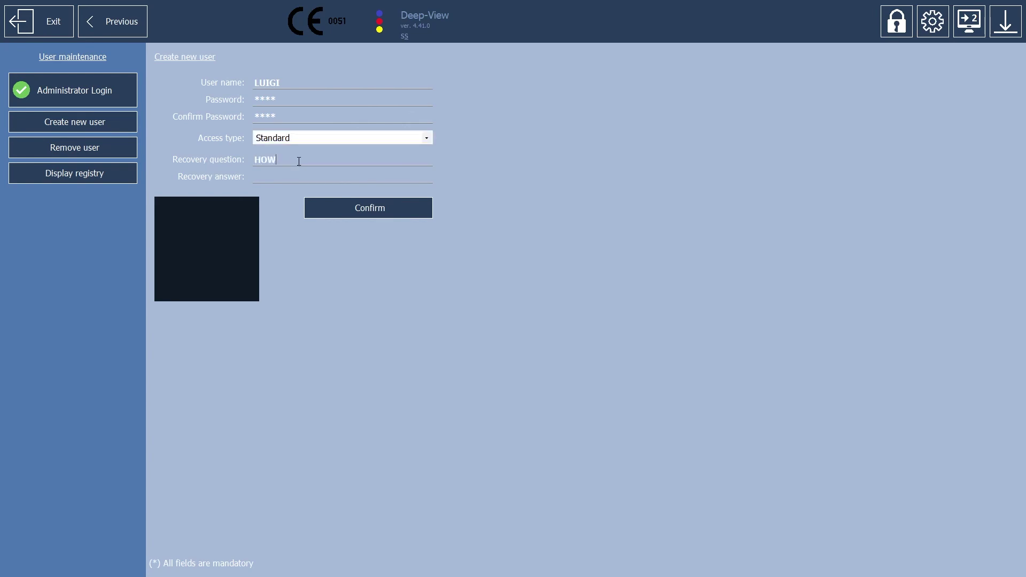
text( OLD ARE )
text(YOU)
text(?)
text(25)
click(370, 210)
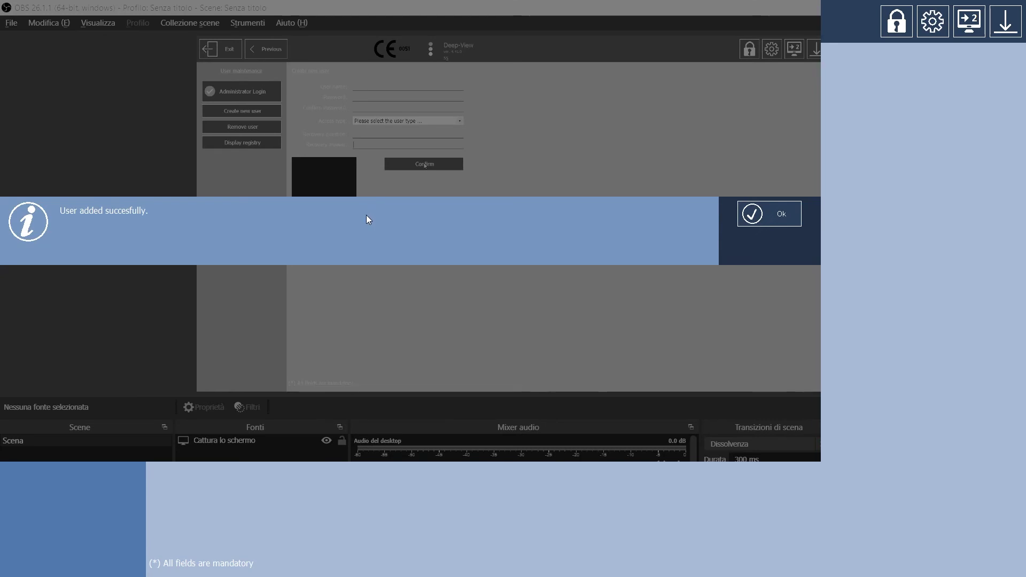
- Dismiss the user-added message and log in as the new Standard user with its password
click(782, 216)
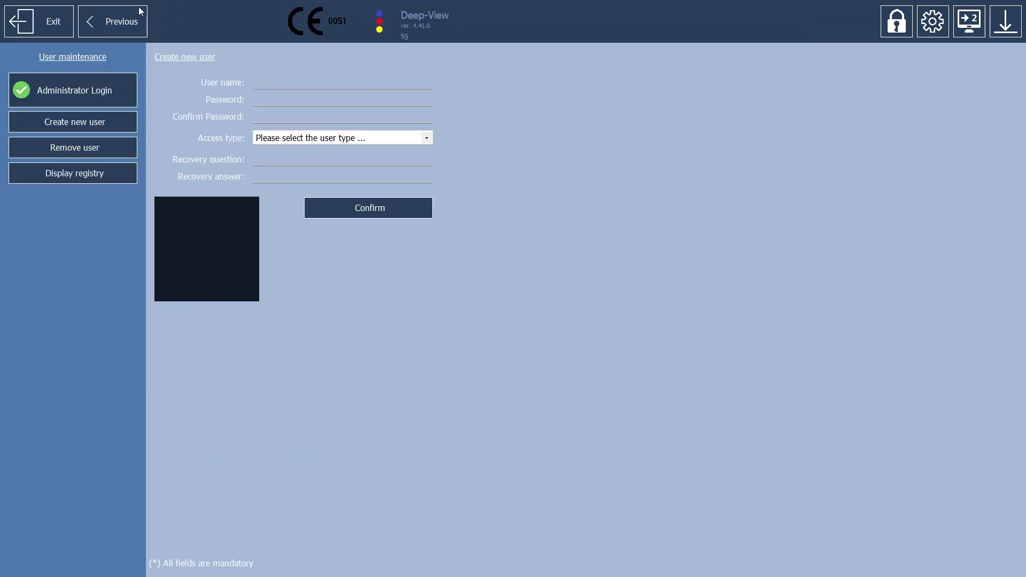
click(127, 24)
click(149, 514)
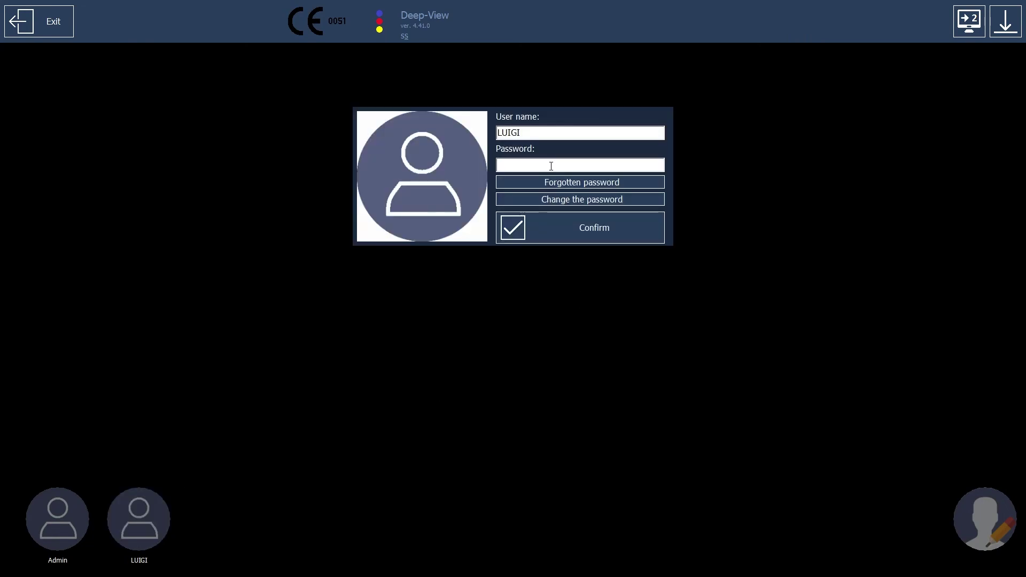
text(****)
click(613, 232)
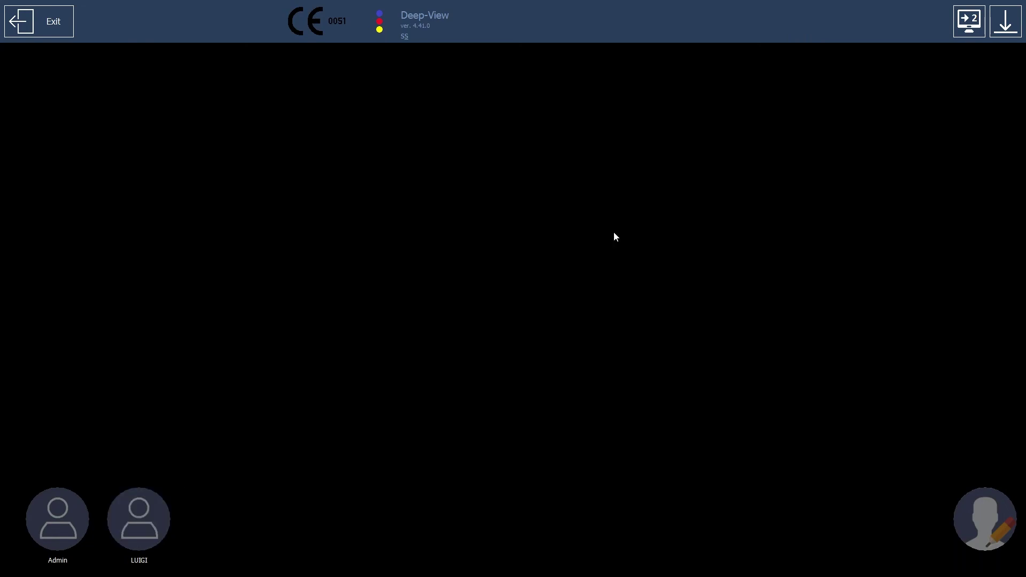